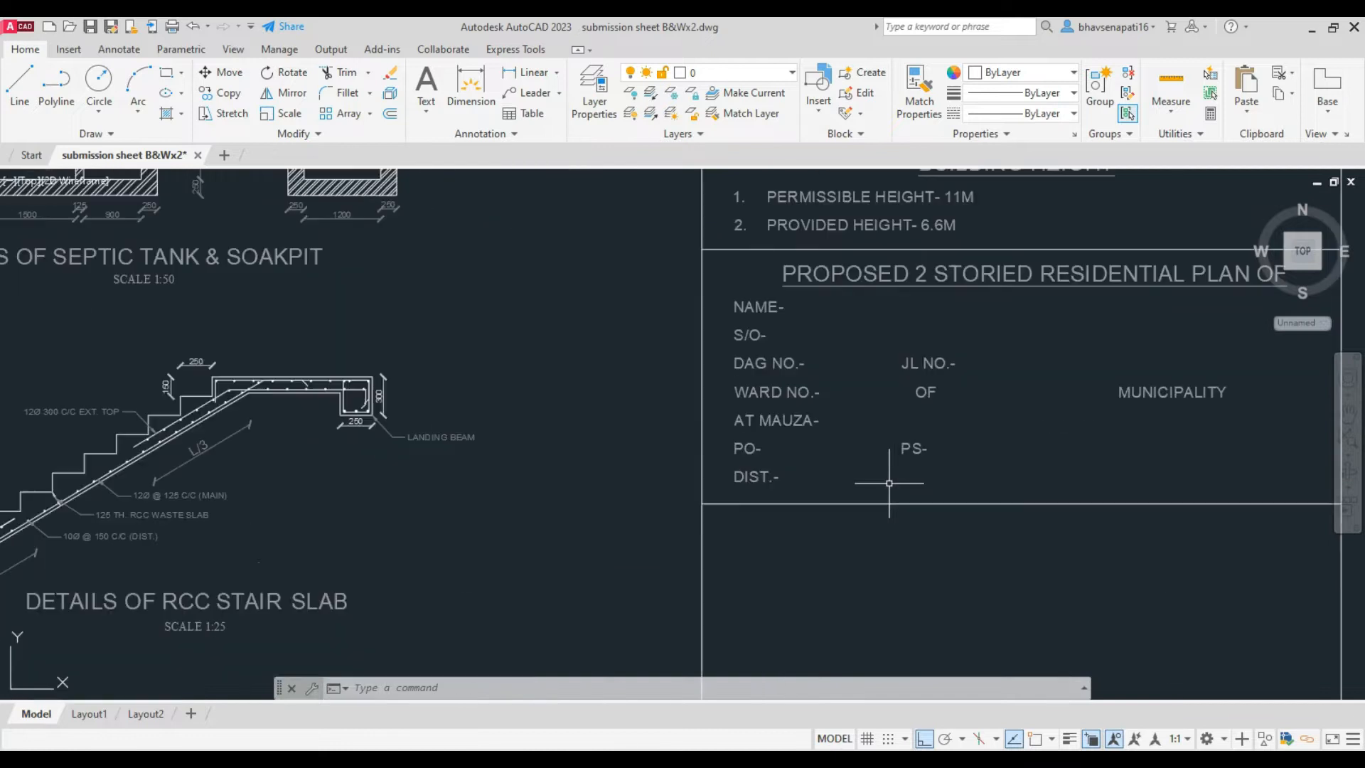
# Step: Define an attribute with the tag NAME at text height 350 and place it beside the NAME- label in the title block
pyautogui.scroll(-4, 889, 483)
pyautogui.scroll(-5, 938, 455)
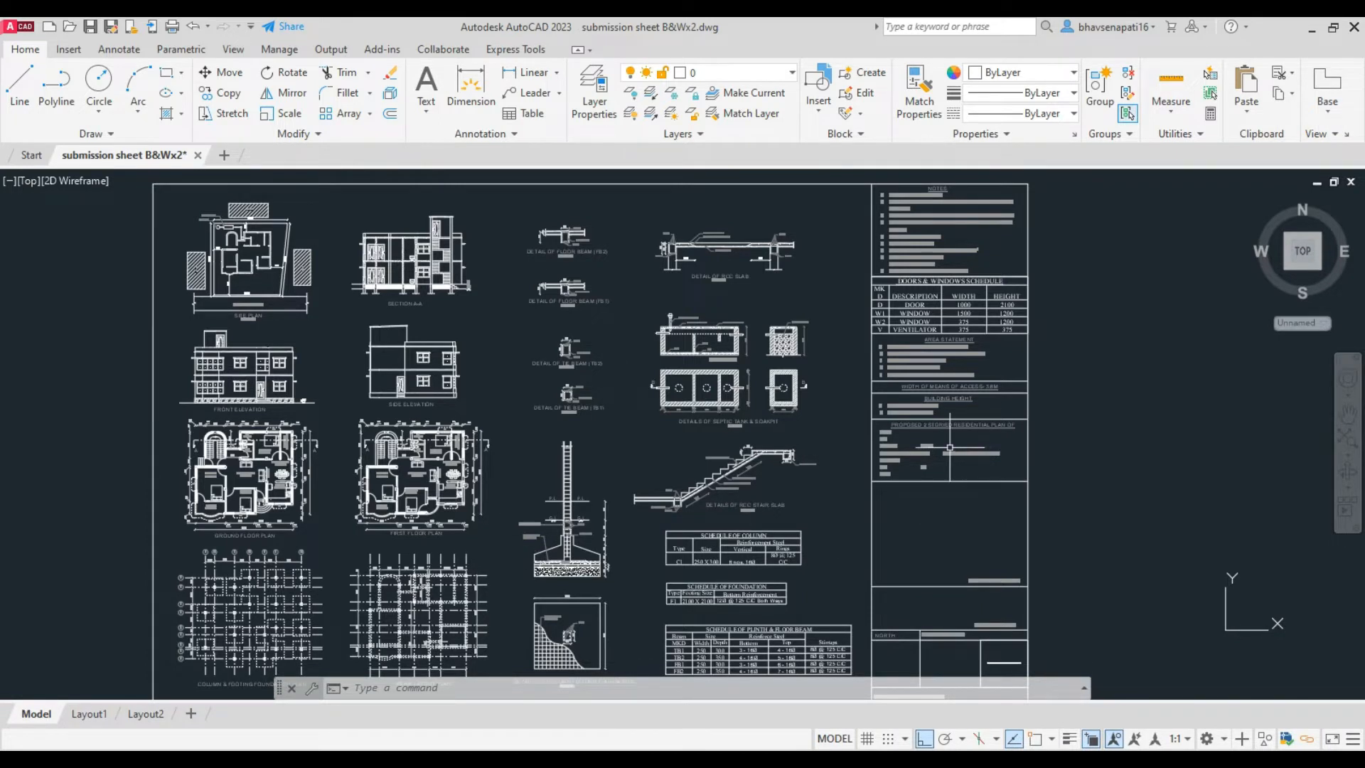
pyautogui.scroll(4, 950, 447)
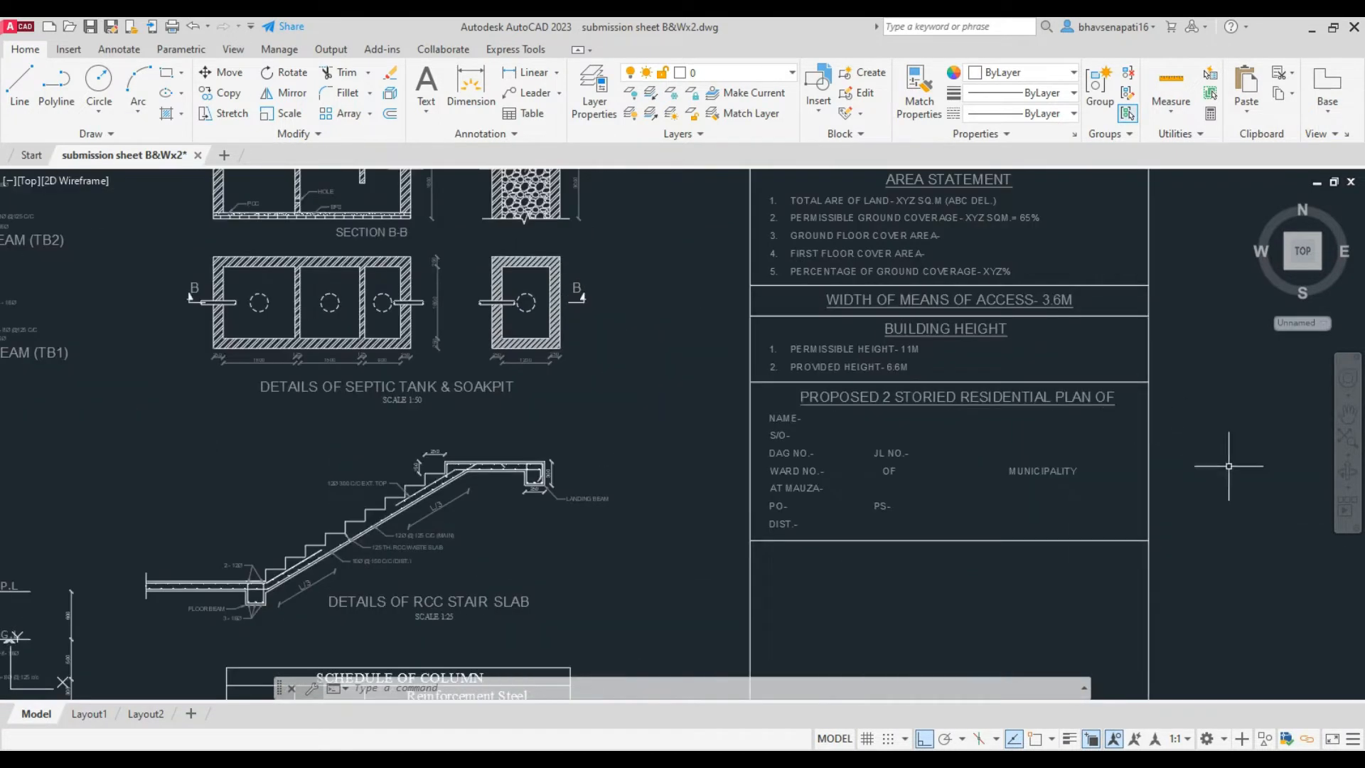
pyautogui.scroll(2, 1289, 518)
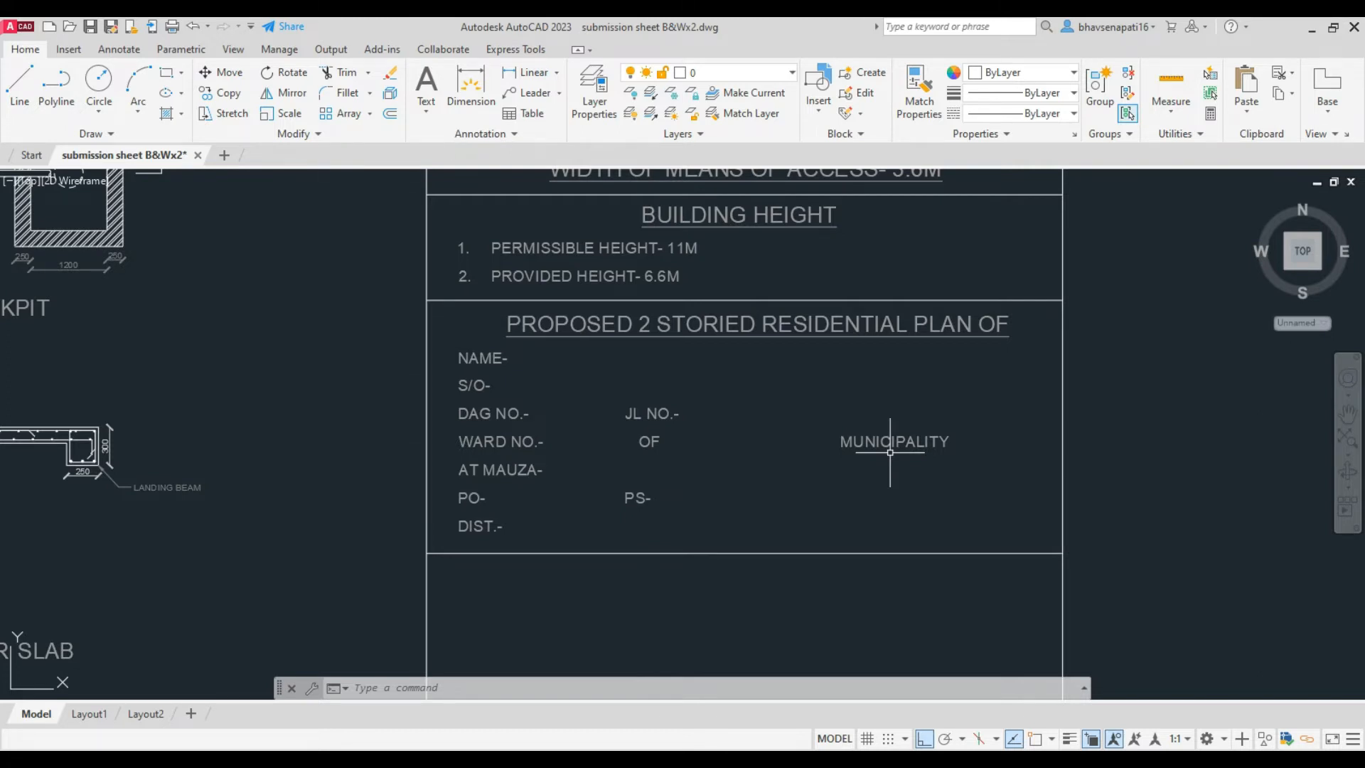
pyautogui.write('AT')
pyautogui.press('Return')
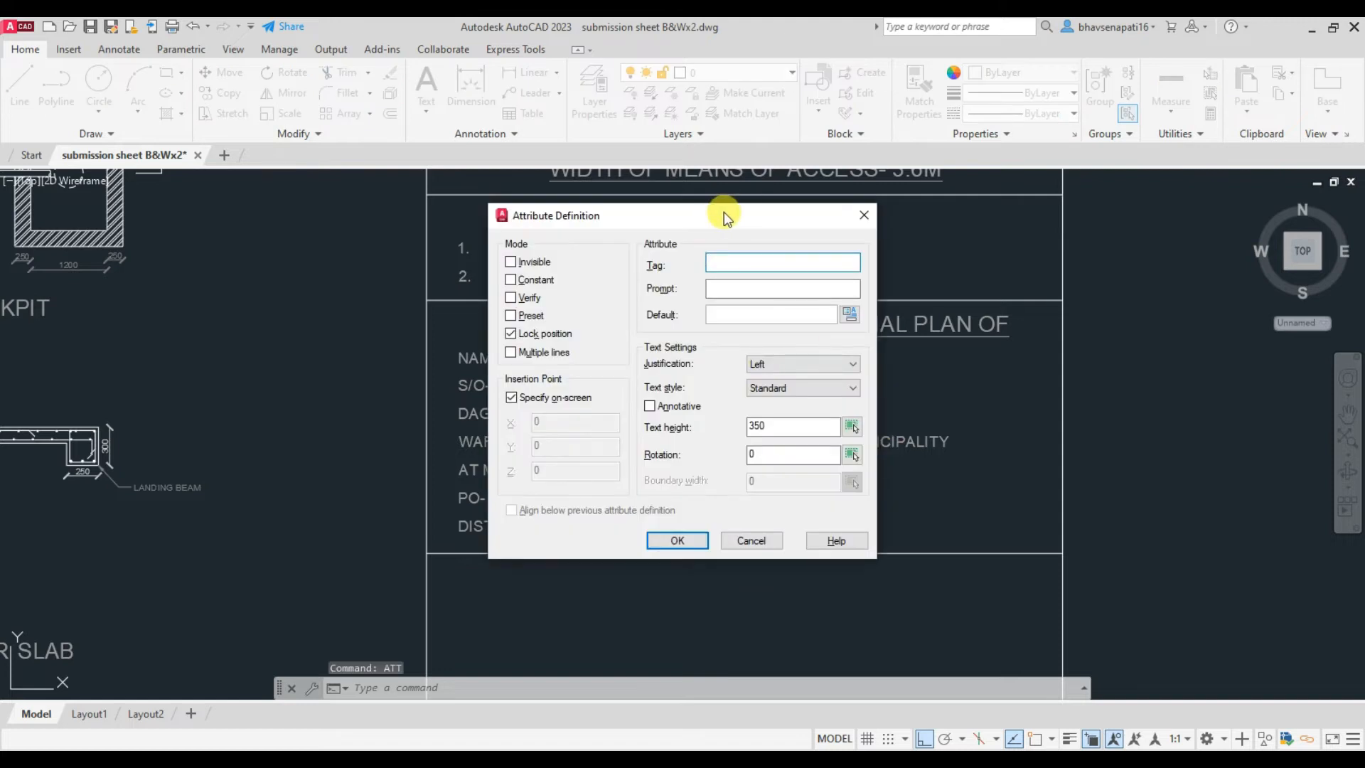
pyautogui.moveTo(718, 208); pyautogui.dragTo(1035, 172)
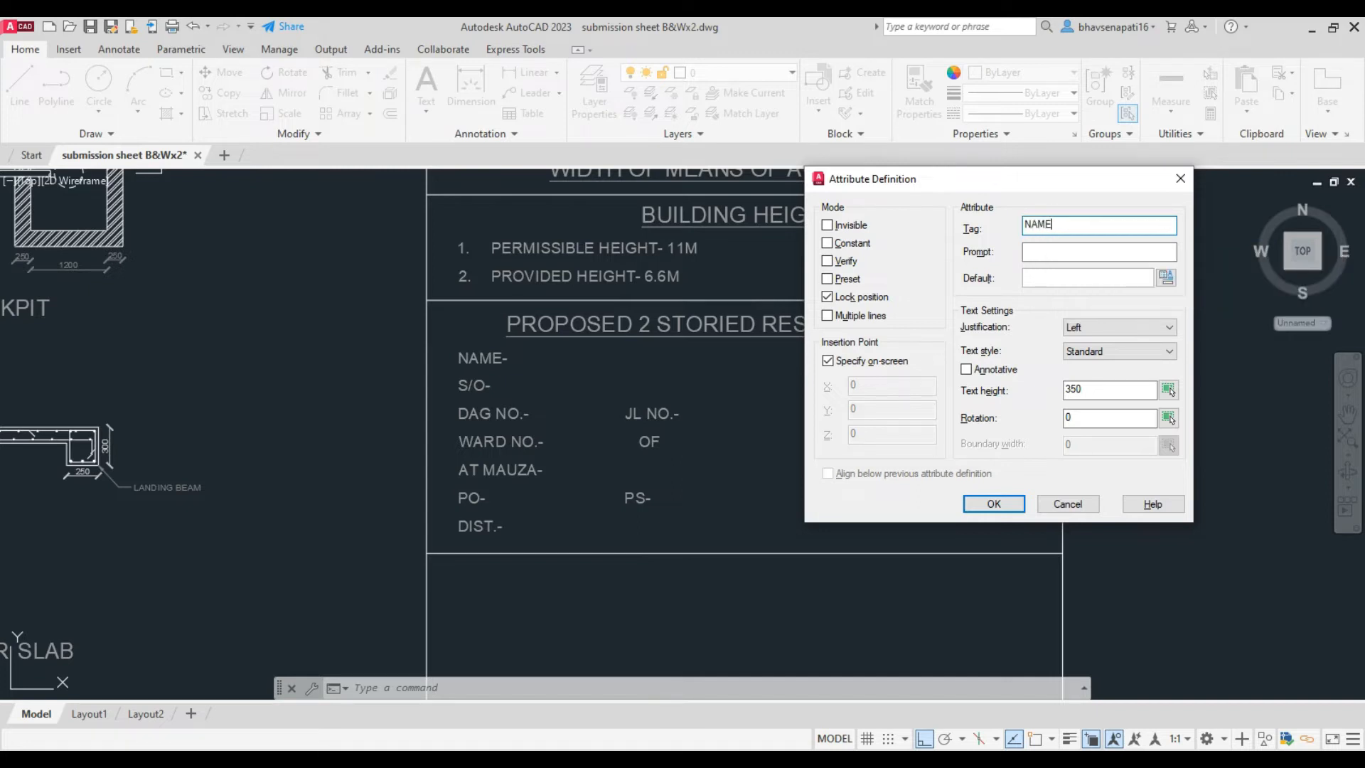
pyautogui.moveTo(1087, 391); pyautogui.dragTo(1064, 391)
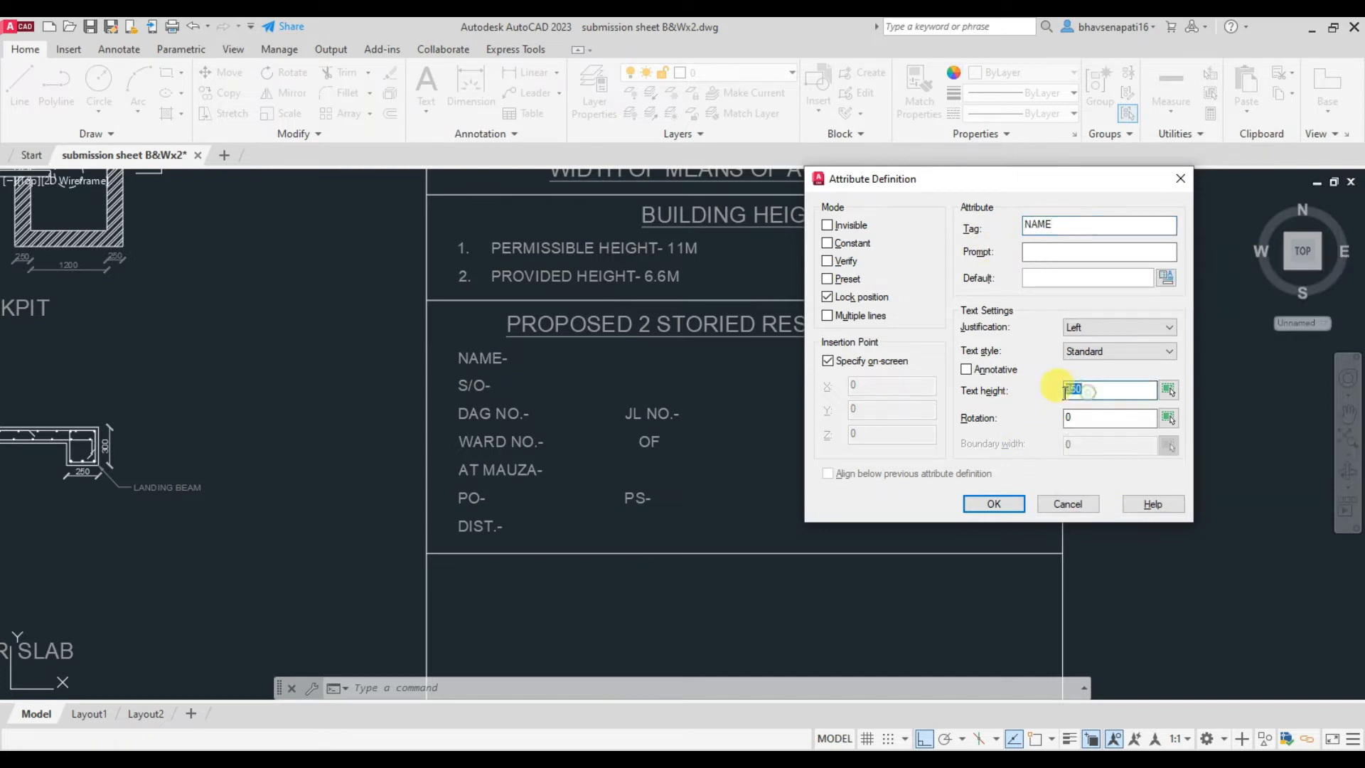
pyautogui.click(992, 504)
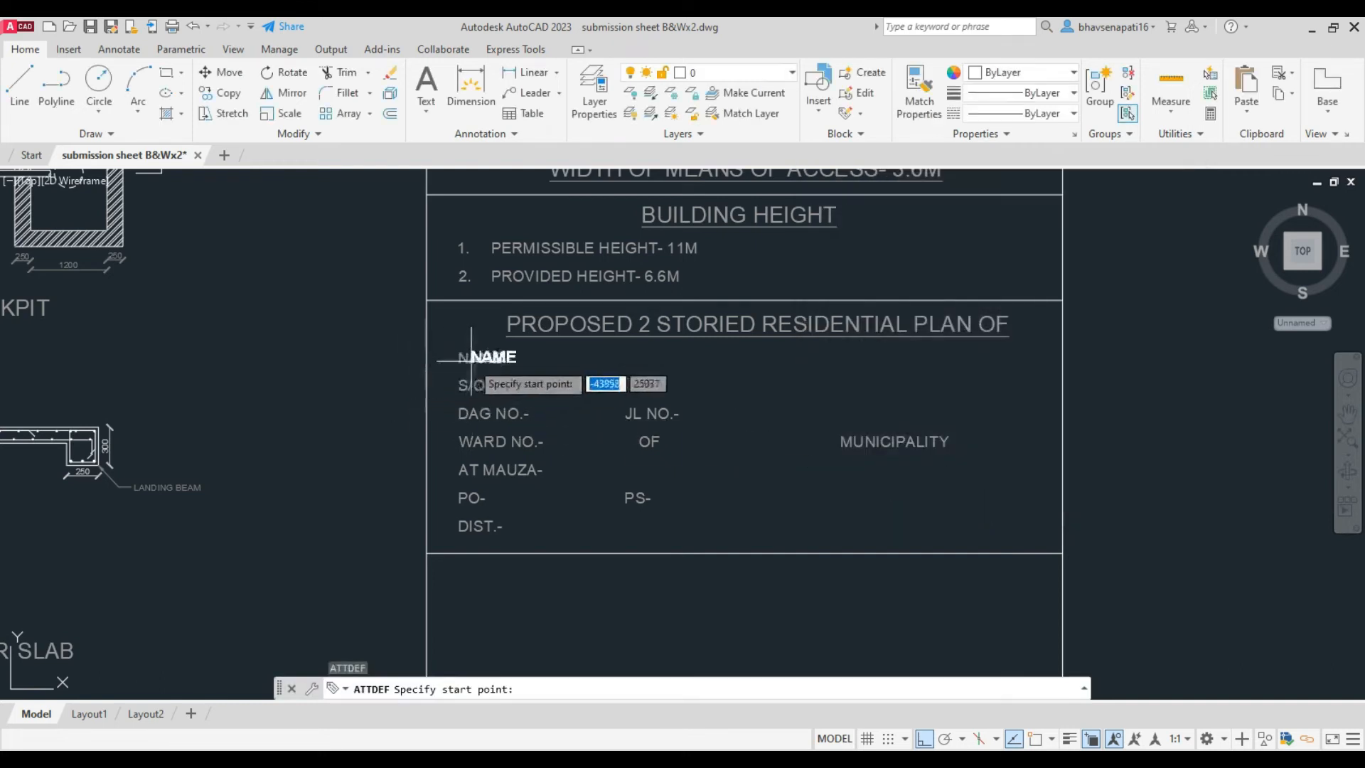
pyautogui.scroll(5, 524, 362)
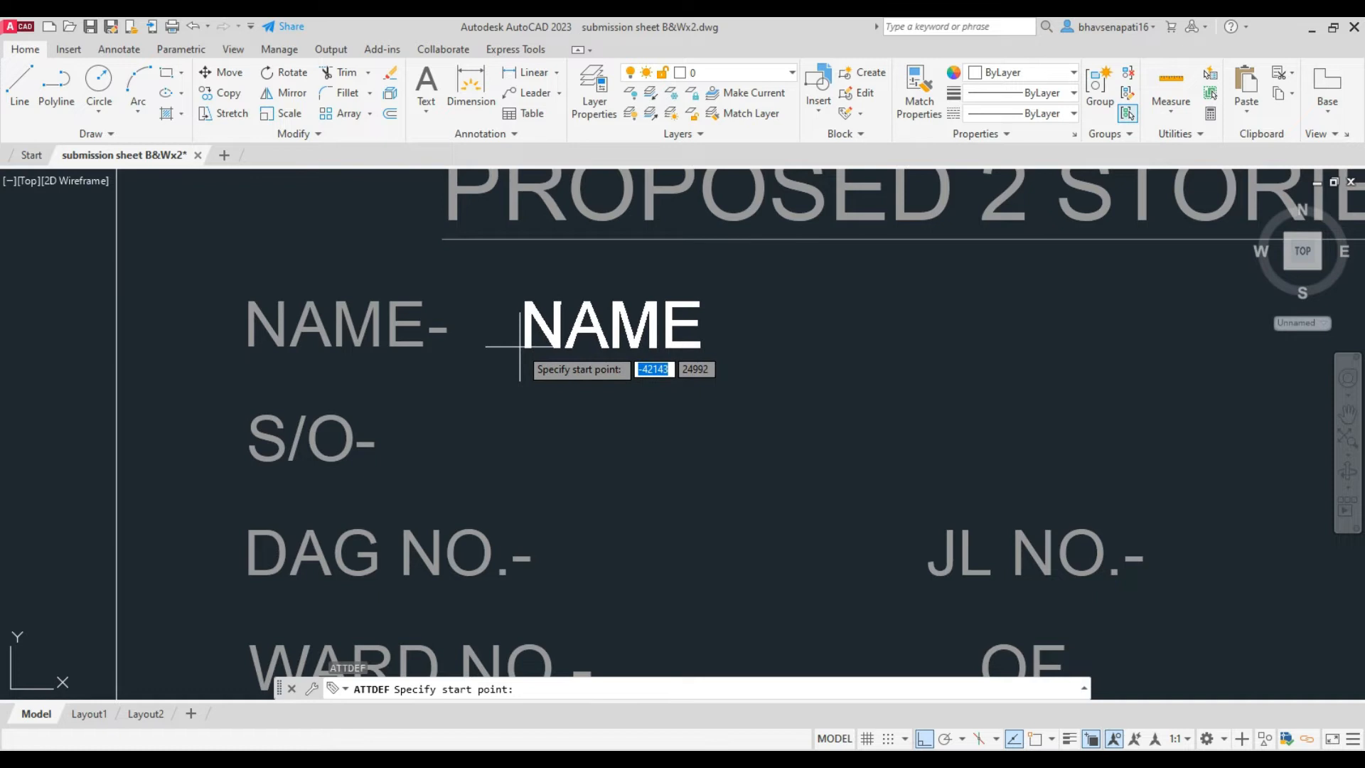
pyautogui.click(520, 347)
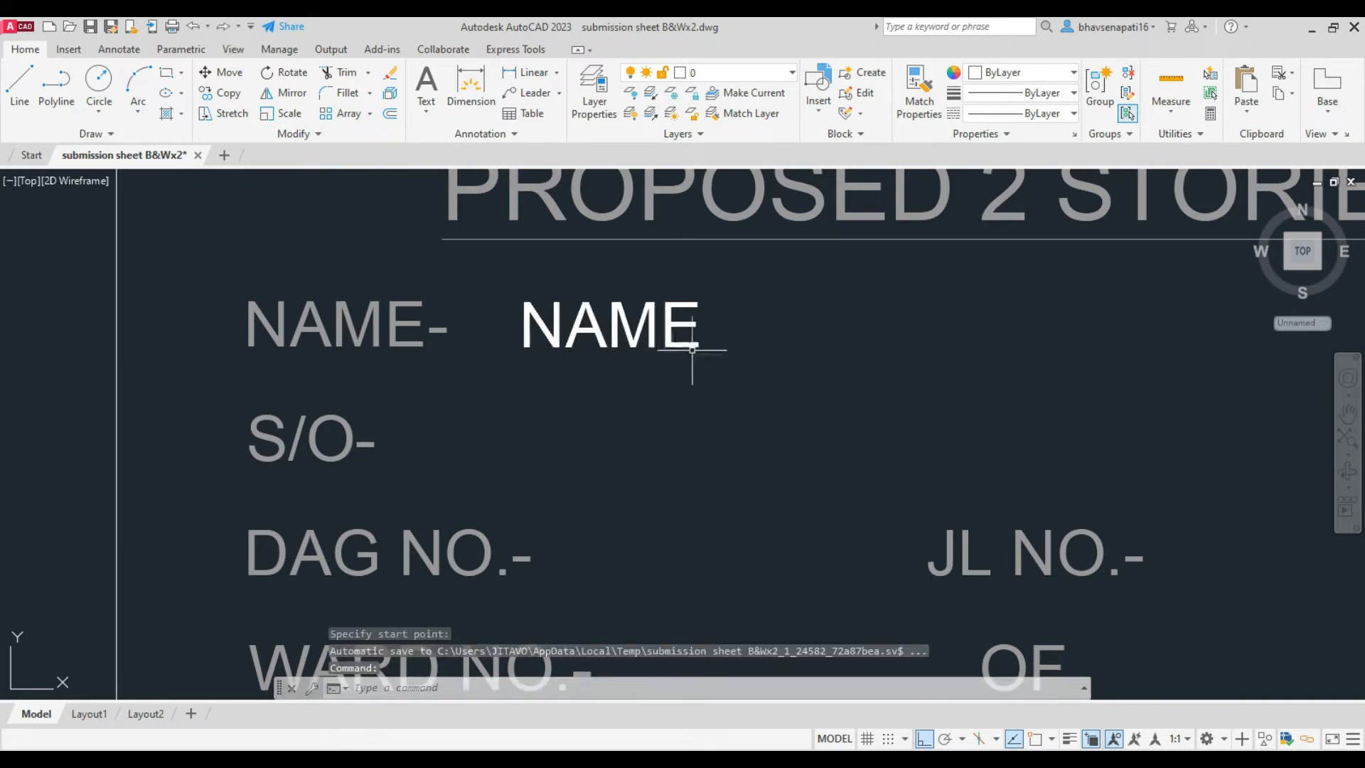
# Step: Copy the NAME attribute straight down onto the S/O, DAG NO., WARD NO., AT MAUZA, PO and DIST. rows
pyautogui.click(736, 342)
pyautogui.click(634, 381)
pyautogui.write('co')
pyautogui.press('Return')
pyautogui.click(849, 342)
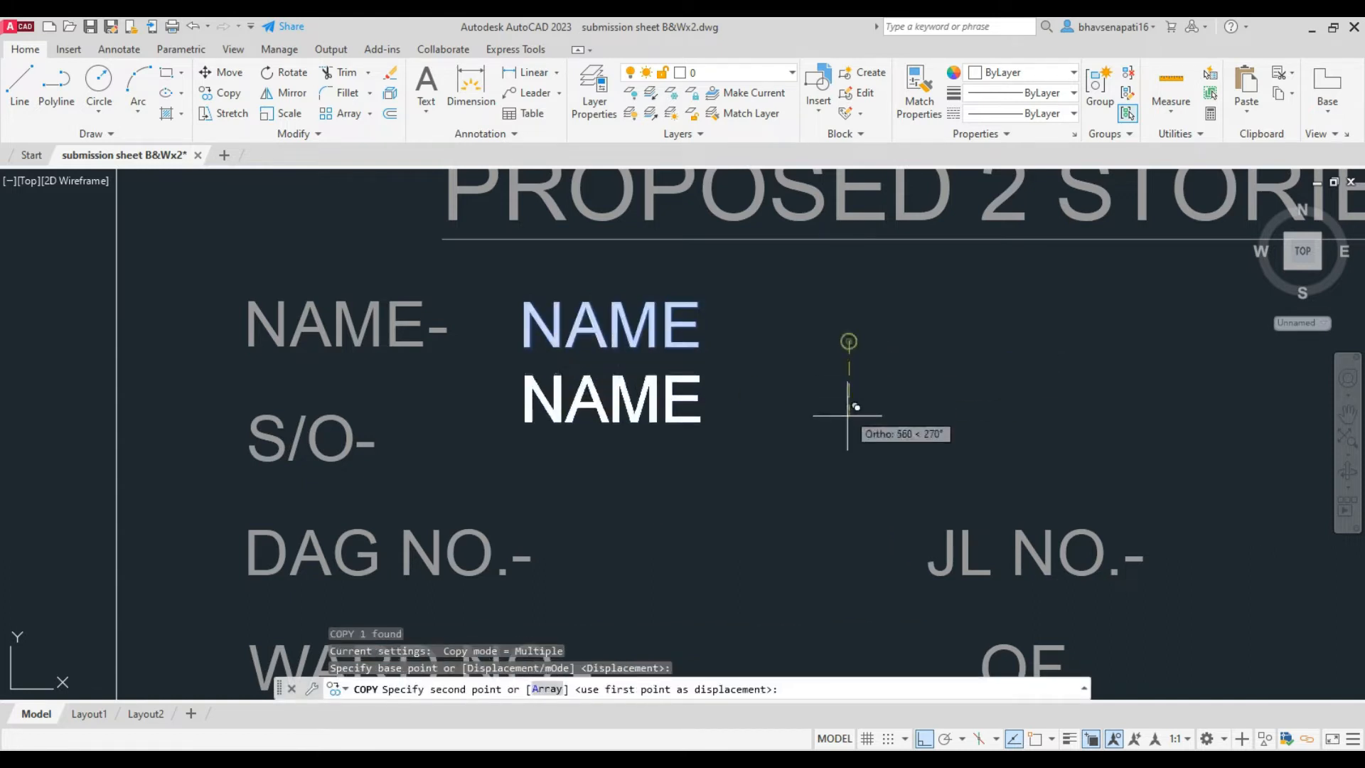
pyautogui.click(846, 452)
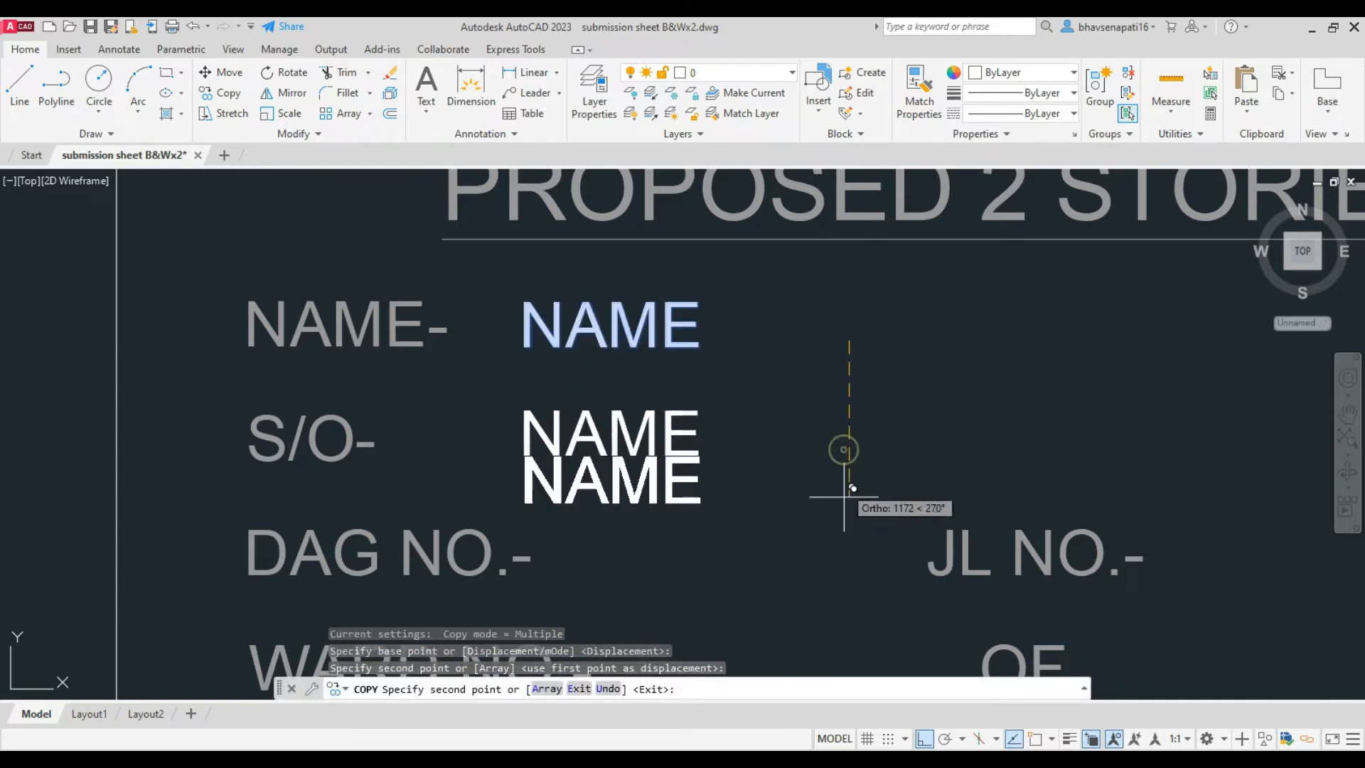
pyautogui.click(840, 567)
pyautogui.scroll(-4, 841, 526)
pyautogui.scroll(6, 838, 574)
pyautogui.click(835, 612)
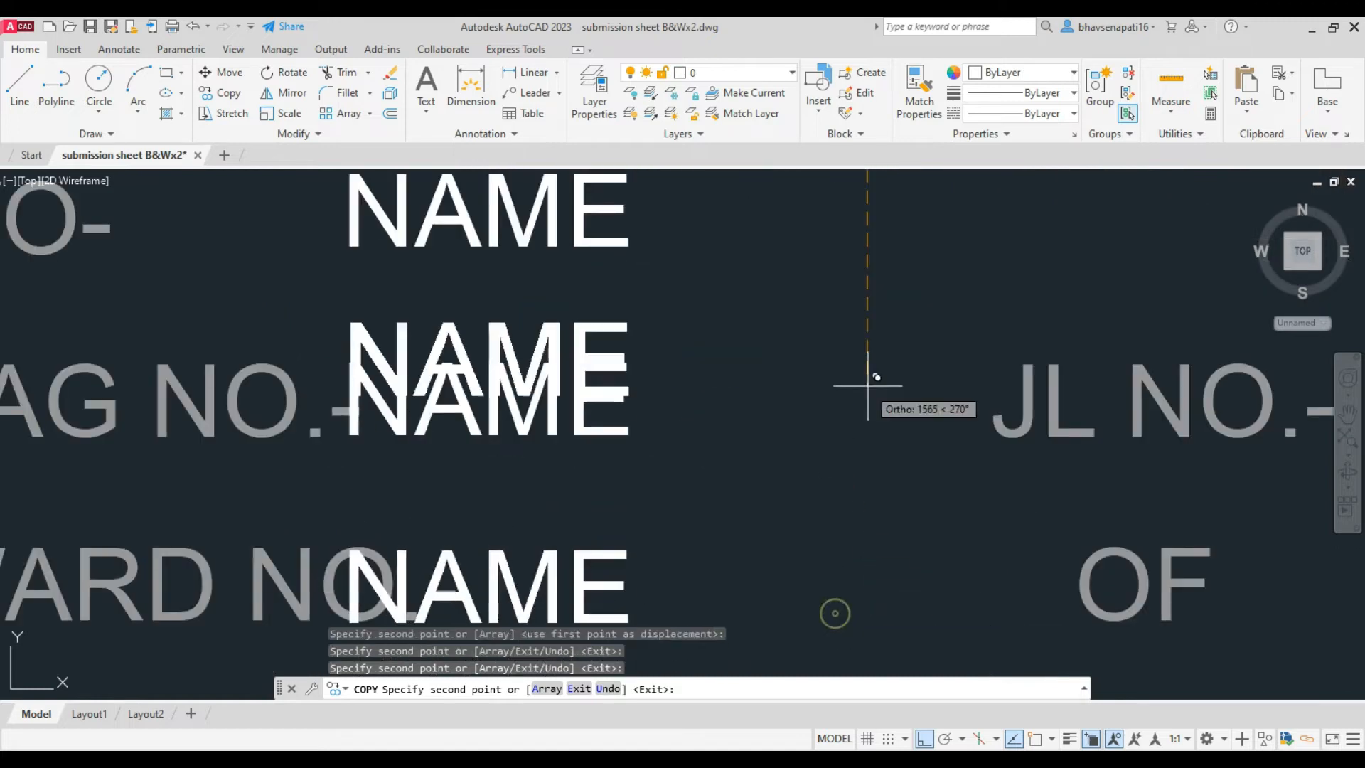
pyautogui.scroll(-5, 868, 377)
pyautogui.scroll(5, 903, 501)
pyautogui.click(904, 502)
pyautogui.scroll(-2, 907, 490)
pyautogui.click(909, 482)
pyautogui.click(909, 591)
pyautogui.press('space')
# Step: Move the attribute copy in the DAG NO. row slightly right so it clears its label
pyautogui.scroll(-4, 515, 455)
pyautogui.scroll(2, 603, 328)
pyautogui.click(602, 330)
pyautogui.click(575, 349)
pyautogui.write('m')
pyautogui.click(638, 381)
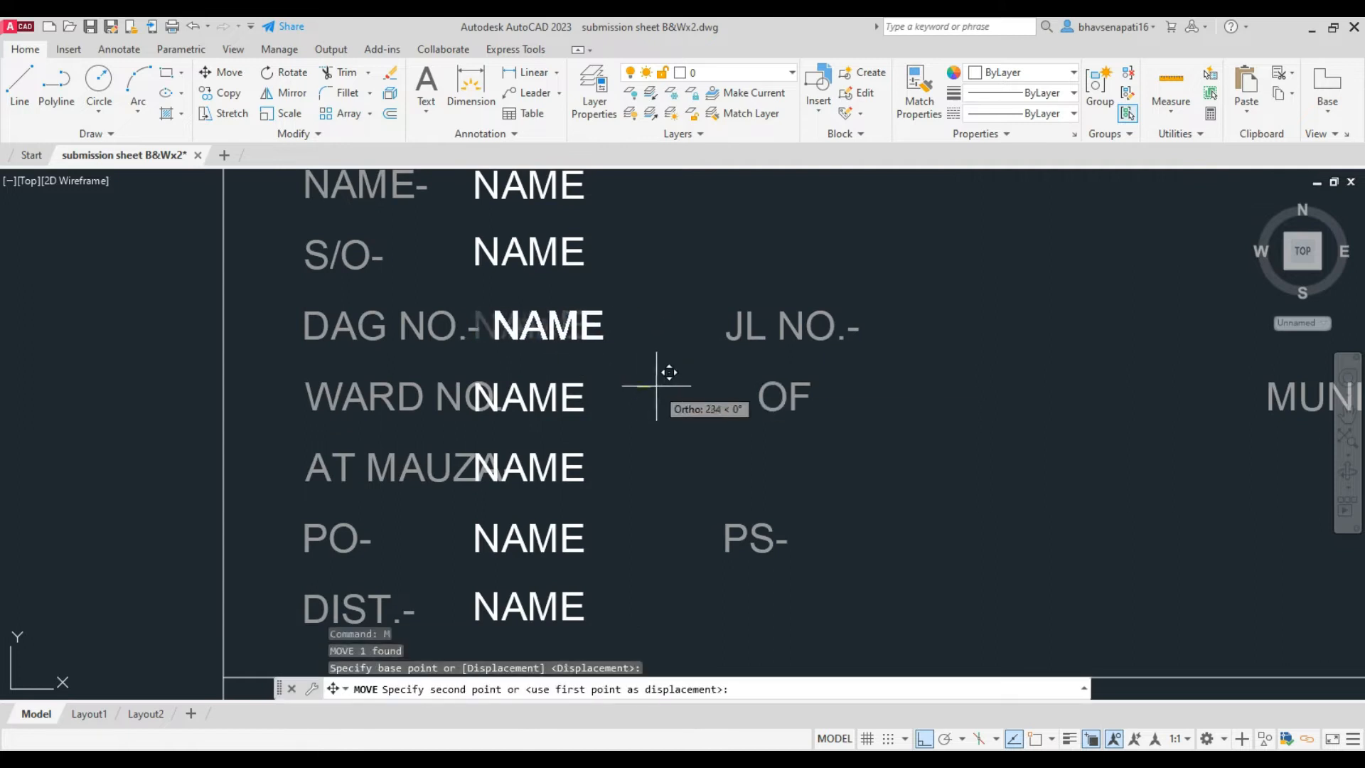
# Step: Move the attribute copy in the WARD NO. row right until it stands clear of its label
pyautogui.click(574, 419)
pyautogui.press('space')
pyautogui.click(623, 428)
pyautogui.click(667, 430)
pyautogui.press('space')
pyautogui.click(647, 406)
pyautogui.click(617, 428)
pyautogui.press('space')
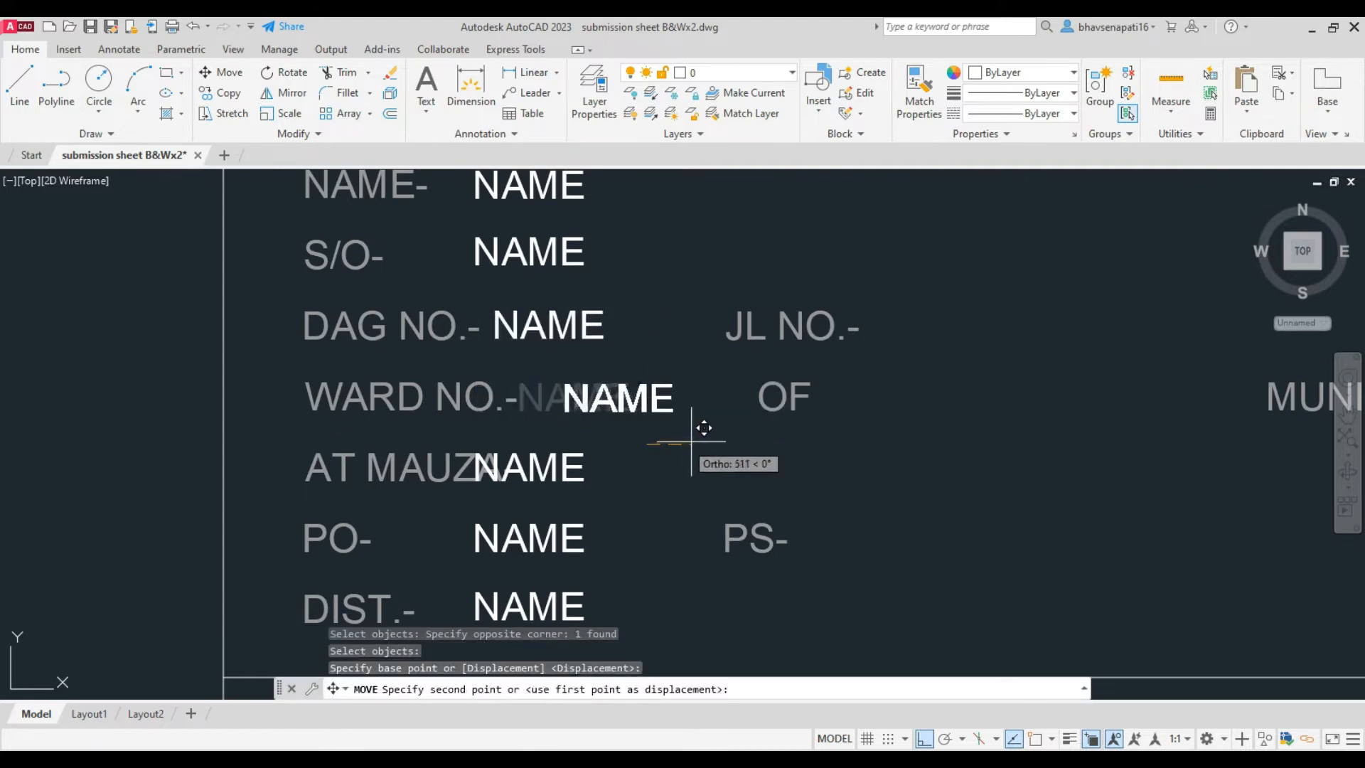
# Step: Move the attribute copy in the AT MAUZA row right so it no longer overlaps its label
pyautogui.click(568, 493)
pyautogui.press('space')
pyautogui.click(607, 501)
pyautogui.click(670, 495)
# Step: Copy the WARD NO. row's attribute horizontally into the gap between OF and MUNICIPALITY
pyautogui.scroll(-2, 651, 358)
pyautogui.click(625, 386)
pyautogui.write('co')
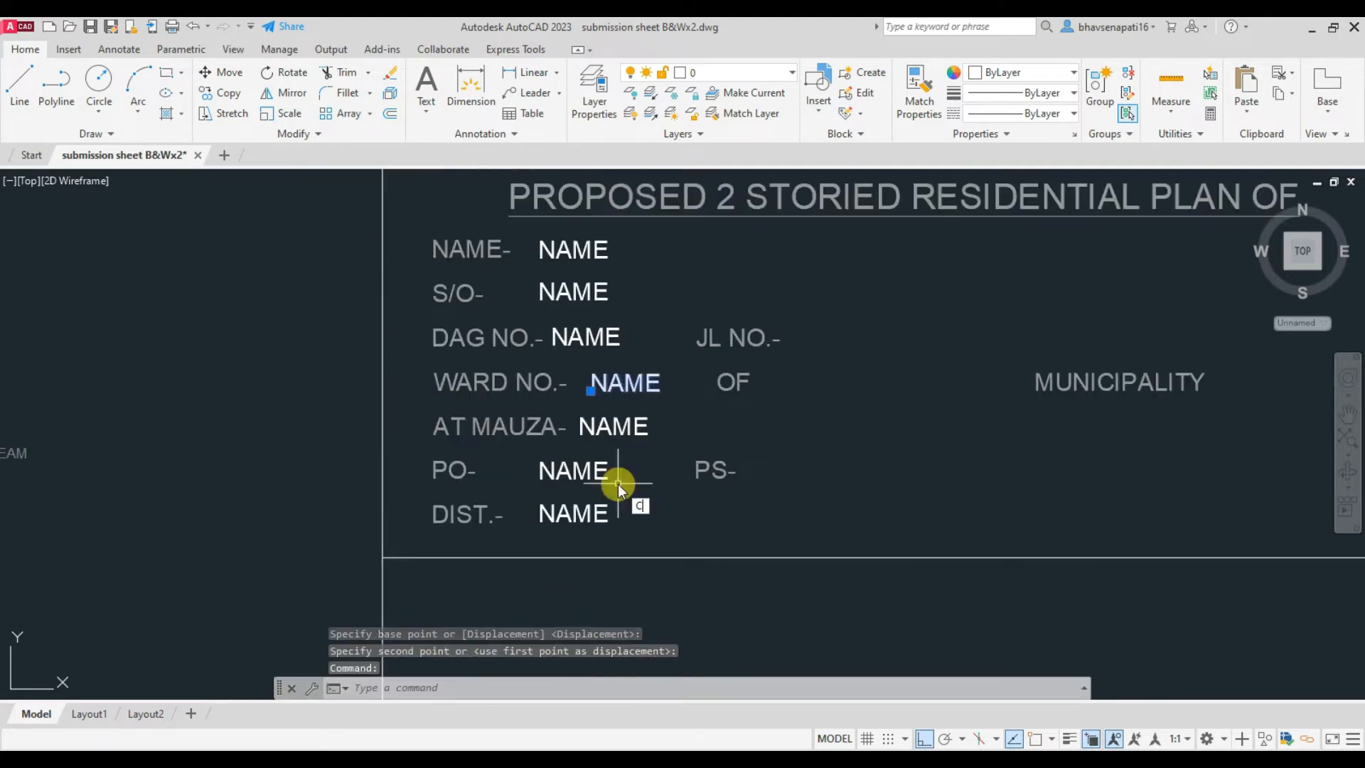
pyautogui.click(798, 464)
pyautogui.click(1073, 455)
pyautogui.press('space')
pyautogui.press('space')
# Step: Copy the DAG NO. row's attribute horizontally to the space after the JL NO.- label
pyautogui.click(617, 341)
pyautogui.press('space')
pyautogui.click(805, 475)
pyautogui.click(1047, 490)
pyautogui.press('space')
pyautogui.press('space')
# Step: Copy the PO row's attribute horizontally to the space after the PS- label
pyautogui.click(573, 470)
pyautogui.press('space')
pyautogui.click(746, 511)
pyautogui.click(969, 512)
pyautogui.press('space')
pyautogui.press('space')
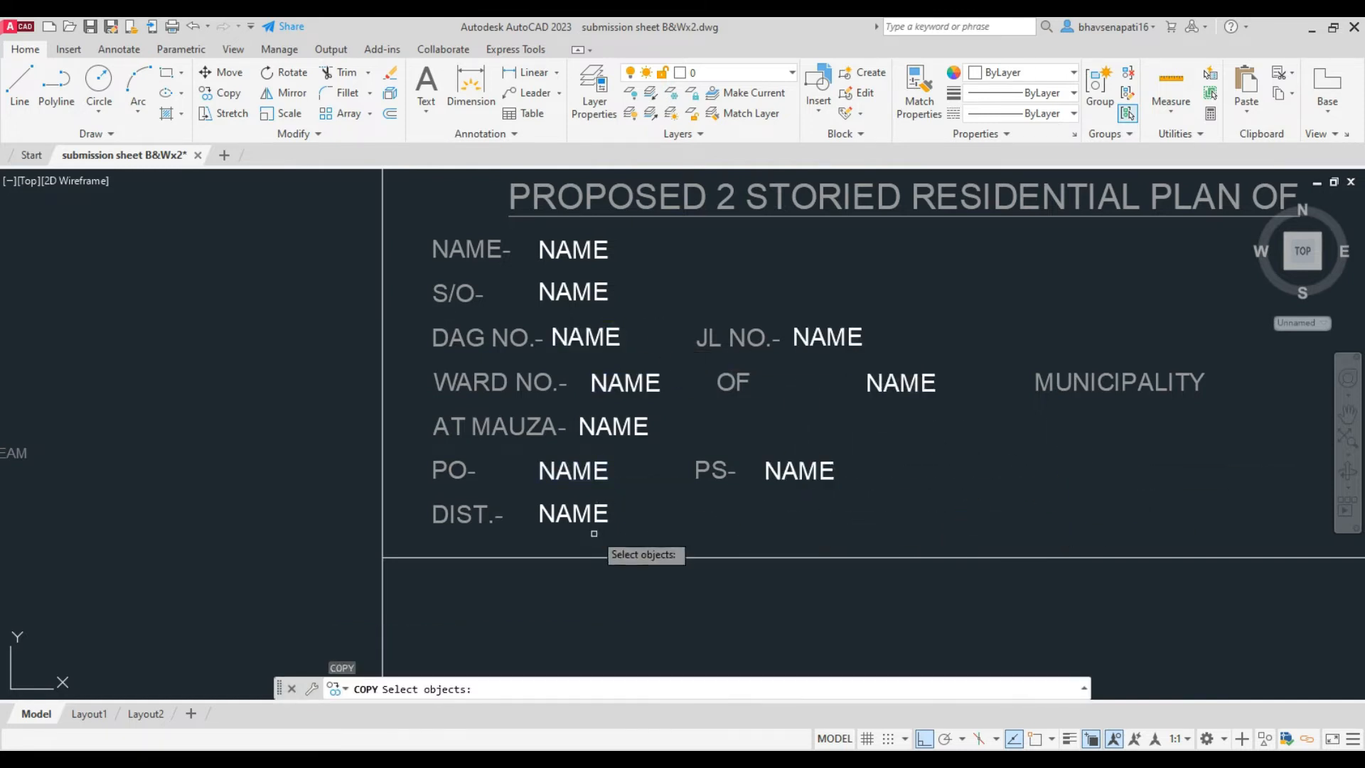
# Step: Change the tag of the attribute in the S/O row to FATHERS_NAME
pyautogui.scroll(-2, 617, 511)
pyautogui.click(575, 399)
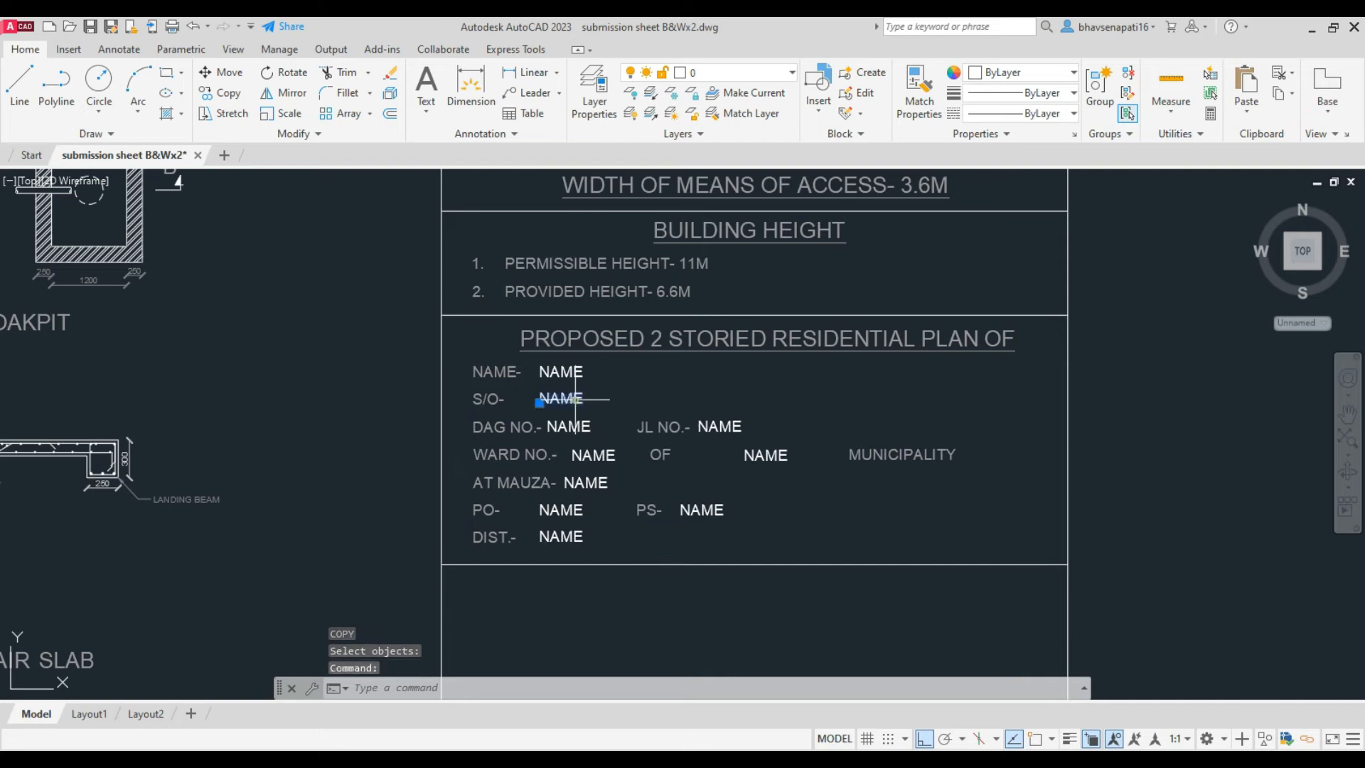
pyautogui.doubleClick(561, 398)
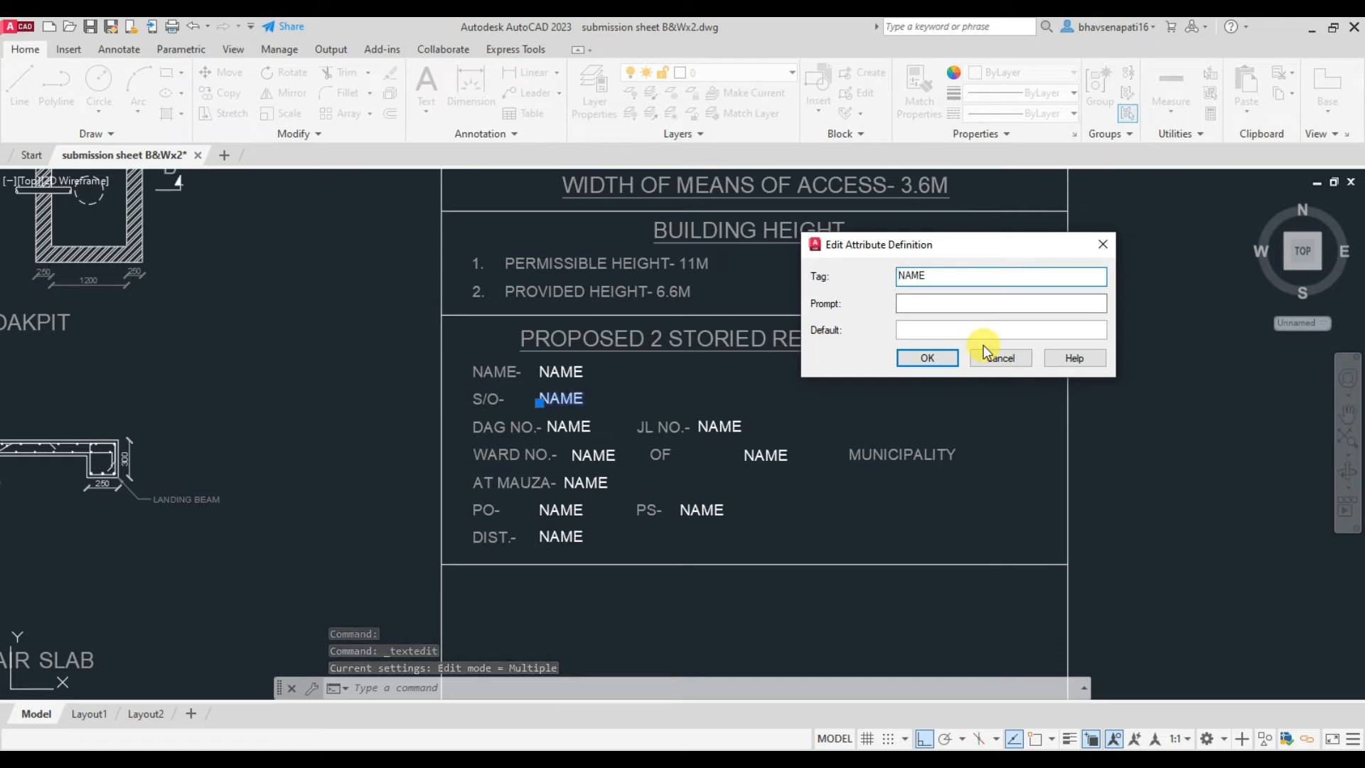
pyautogui.write('FATHERS_')
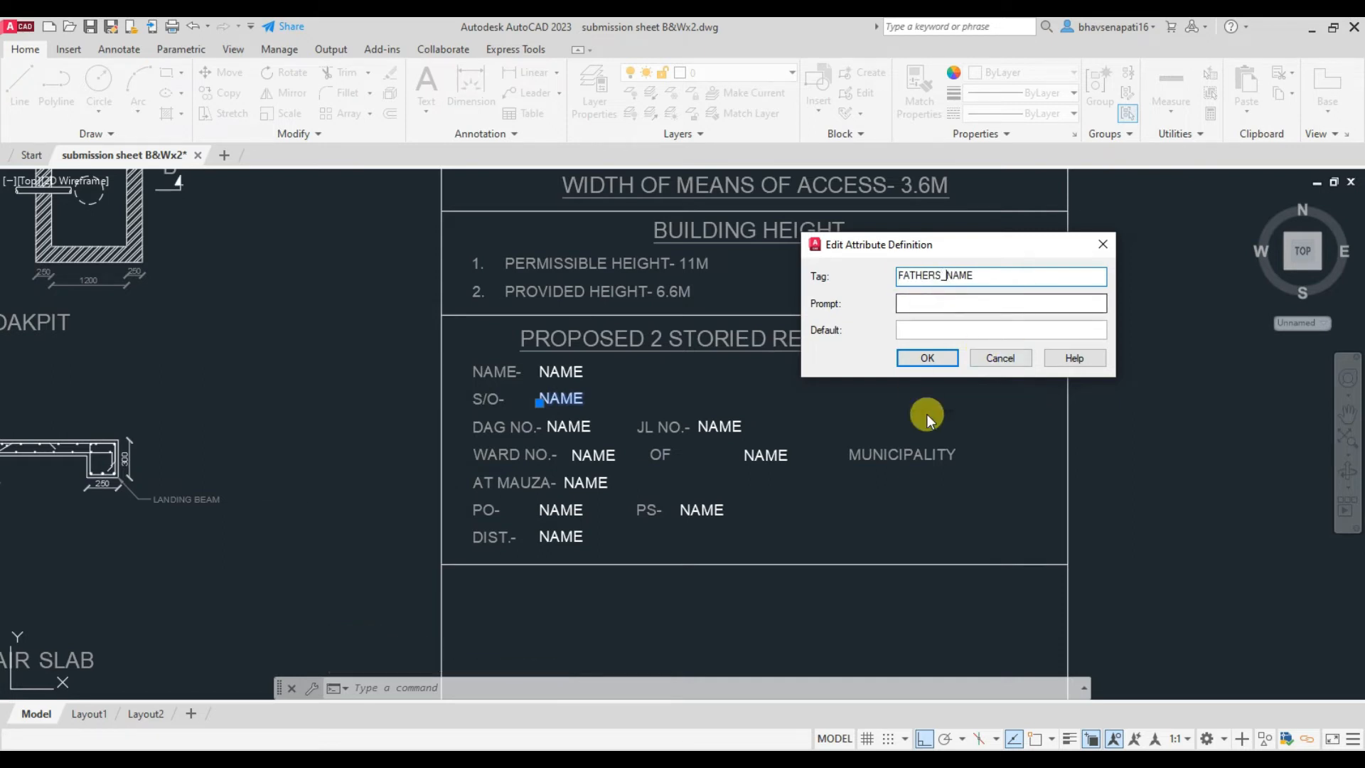
pyautogui.press('Return')
# Step: Change the attribute tags beside DAG NO. and JL NO. to DAG_NO and JL_NO
pyautogui.click(569, 426)
pyautogui.write('DAG_NO')
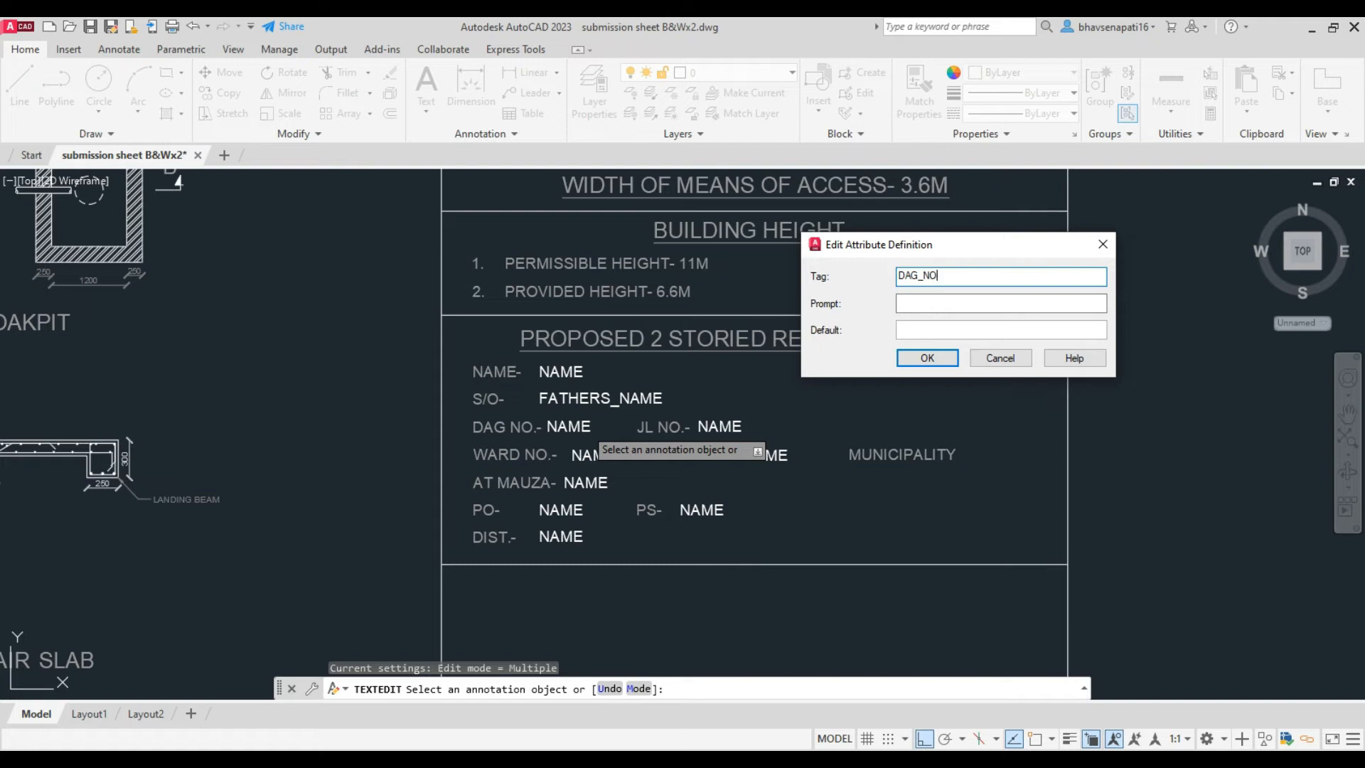
pyautogui.press('Return')
pyautogui.click(719, 426)
pyautogui.write('JL_NO')
pyautogui.press('Return')
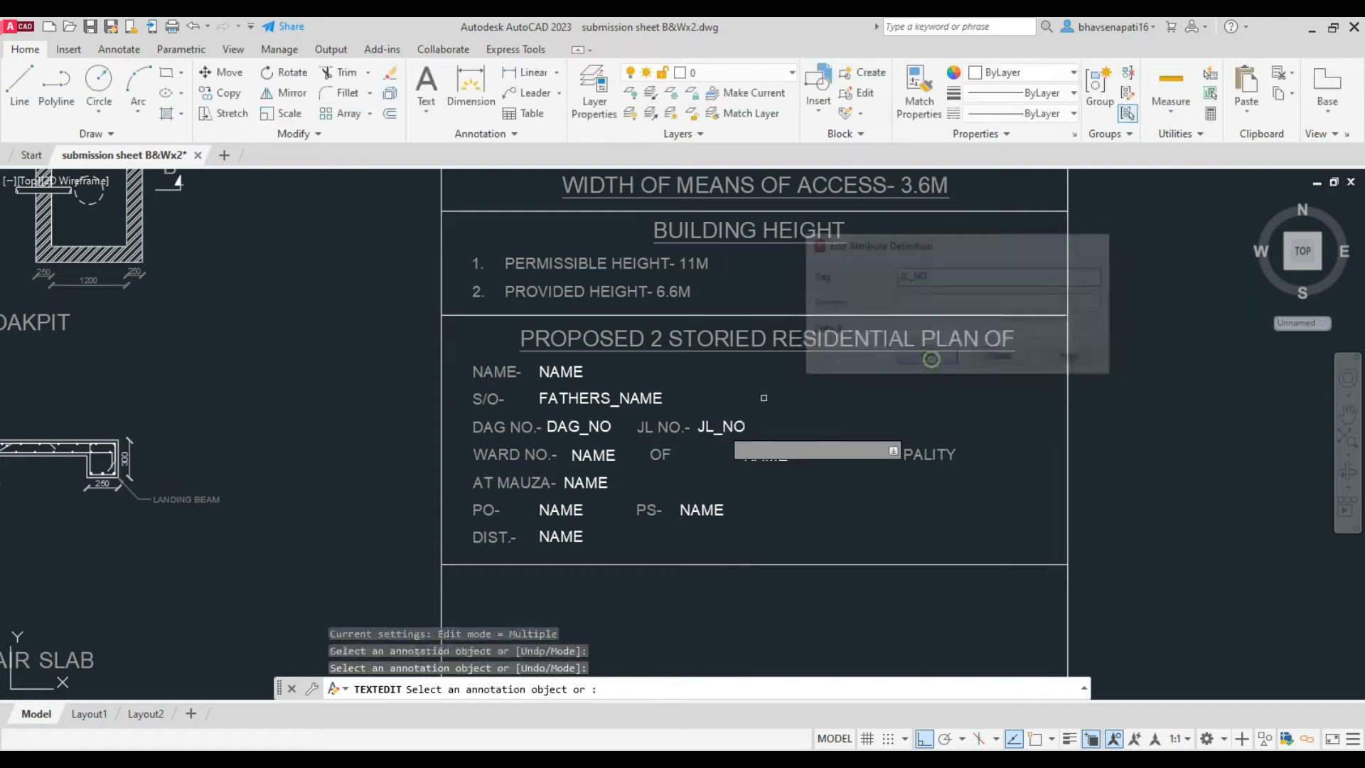
# Step: Change the tag of the attribute beside the WARD NO. label to WARD_NO
pyautogui.click(602, 460)
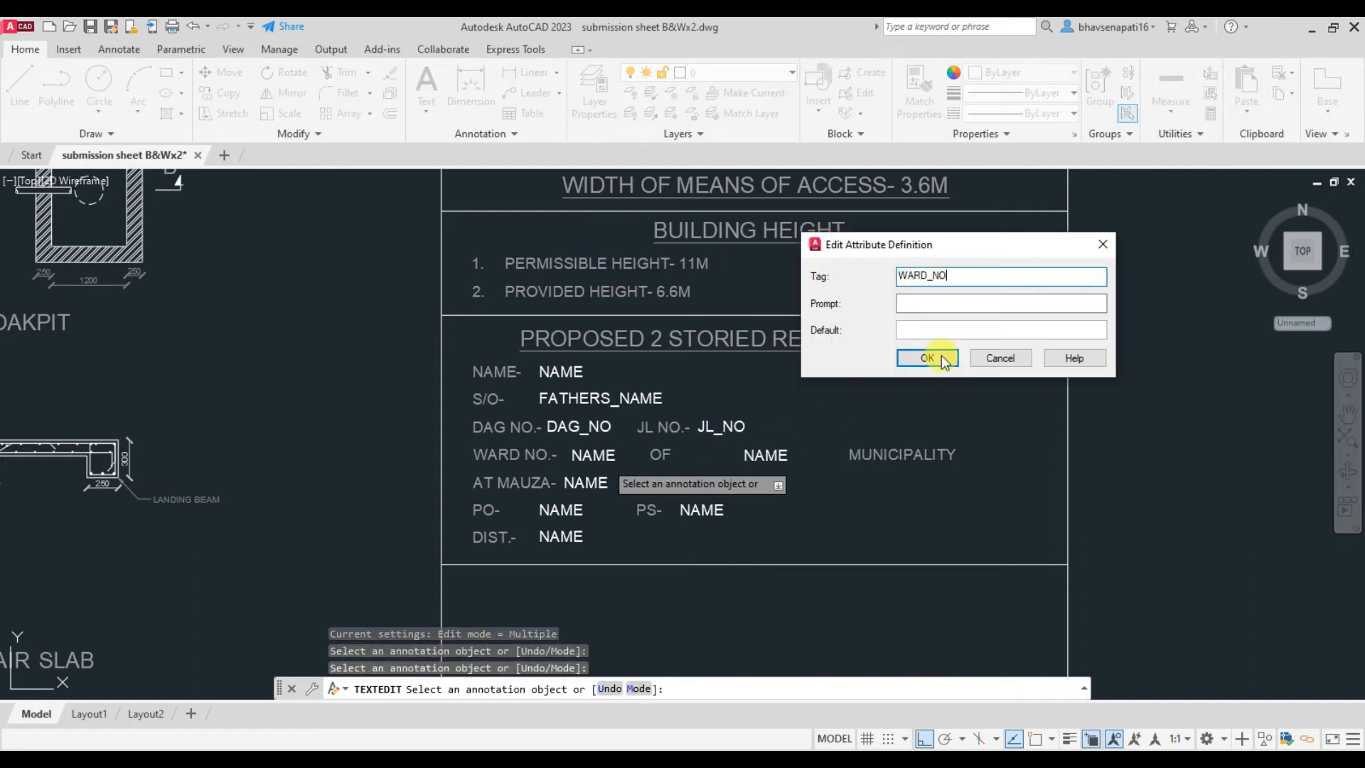
pyautogui.write('WARD_NO')
pyautogui.click(927, 358)
# Step: Change the tag of the attribute between OF and MUNICIPALITY to WARD_NAME
pyautogui.click(874, 451)
pyautogui.click(765, 457)
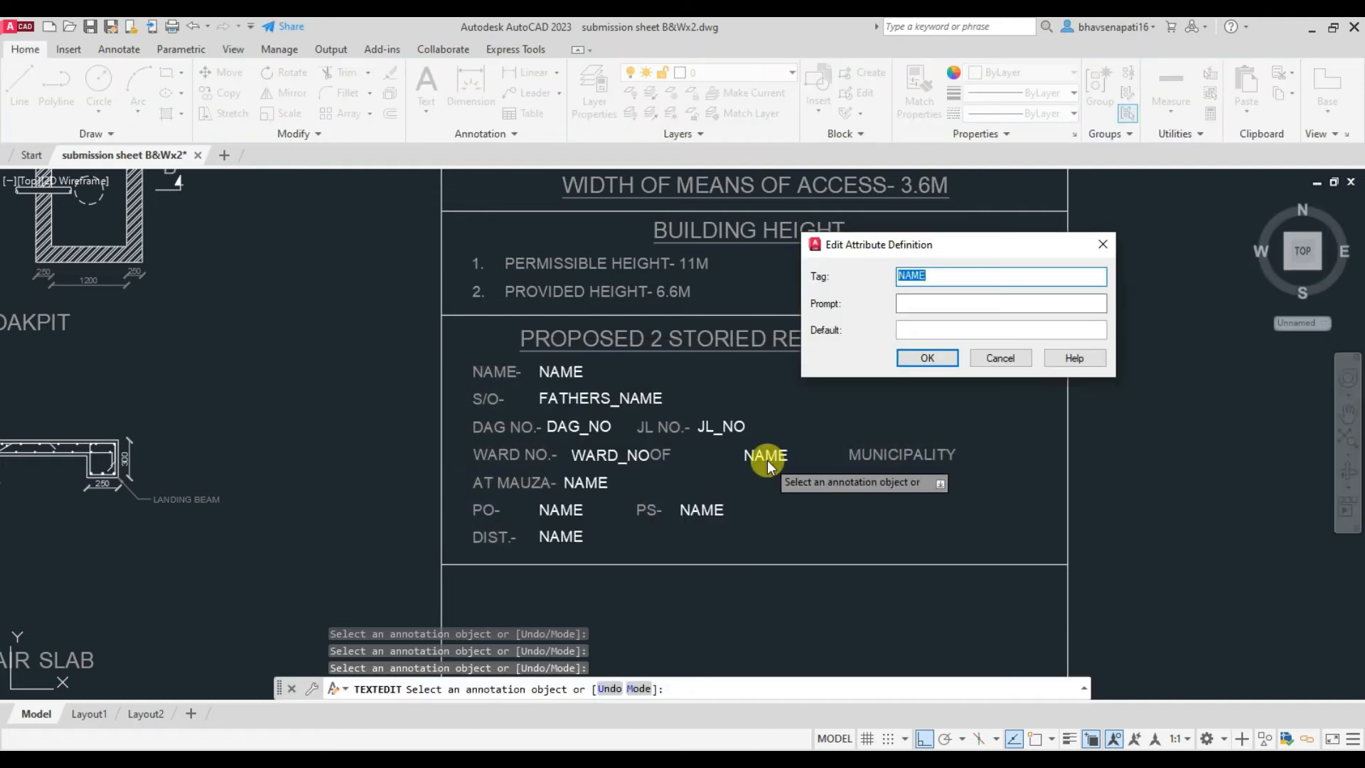
pyautogui.click(921, 273)
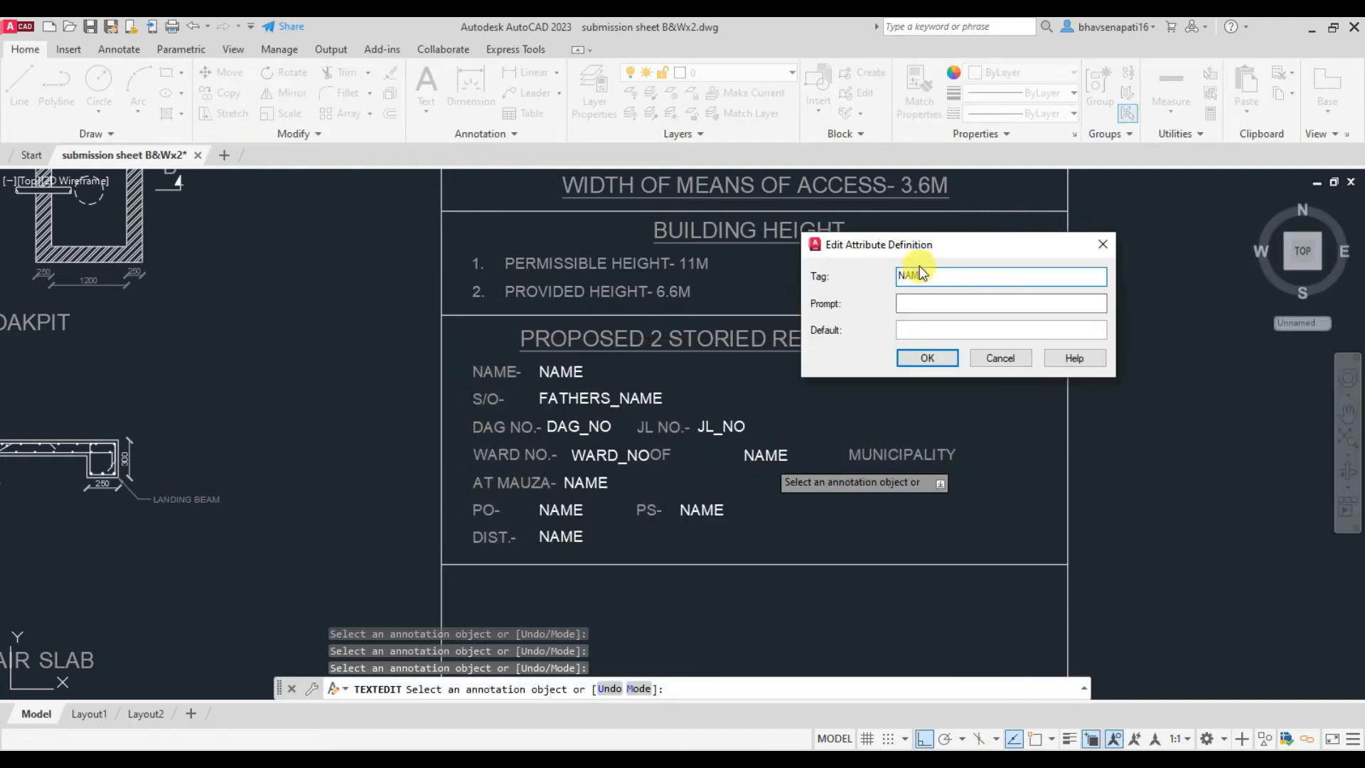
pyautogui.click(956, 358)
# Step: Change the attribute tags beside AT MAUZA and PO to MAUZA_NO and POST_OFFICE
pyautogui.click(585, 482)
pyautogui.write('MAUZA_NO')
pyautogui.click(926, 357)
pyautogui.click(560, 510)
pyautogui.write('POST_OFFICE')
pyautogui.click(927, 357)
# Step: Change the attribute tags beside PS and DIST. to POLICE_STATION and DISTRICT_NAME, and finish the text editing
pyautogui.click(701, 509)
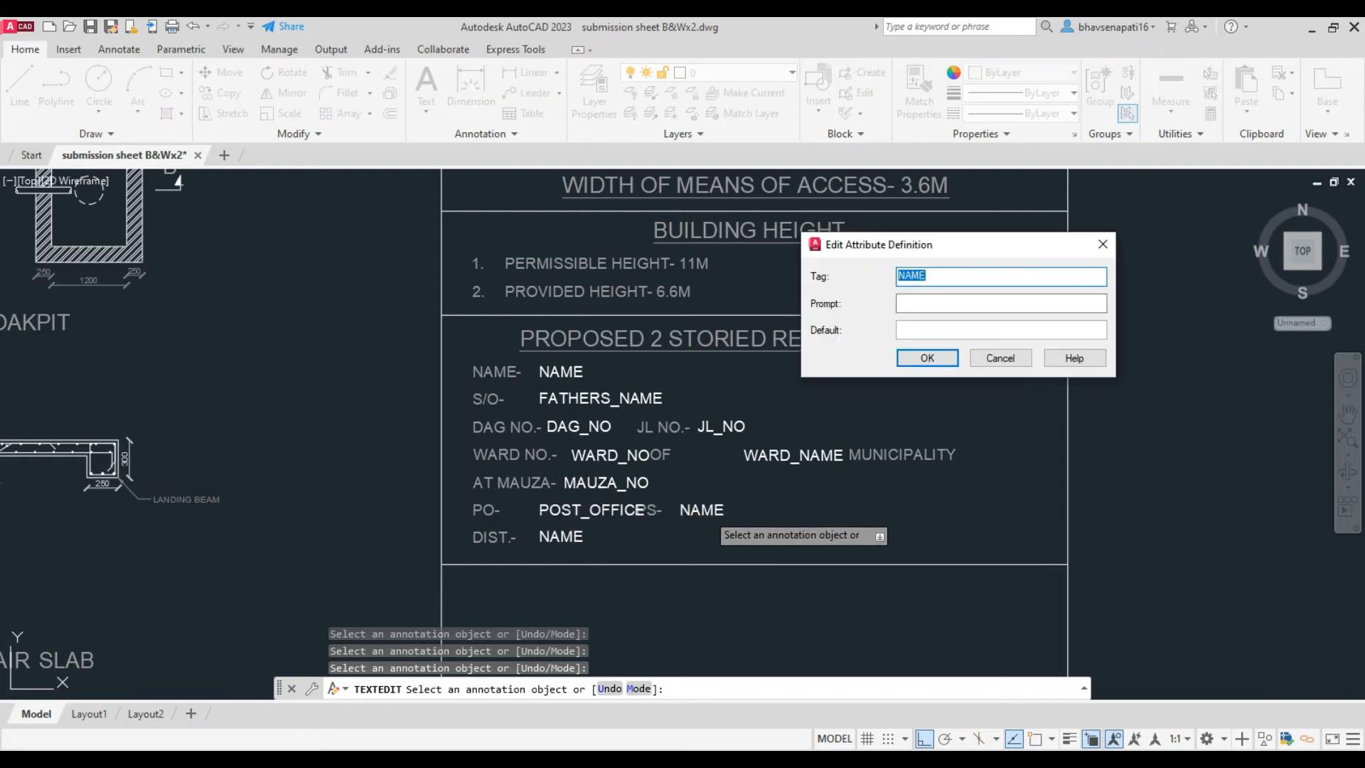
pyautogui.write('POLICE_STATION')
pyautogui.click(927, 357)
pyautogui.click(561, 537)
pyautogui.write('DISTRICT_')
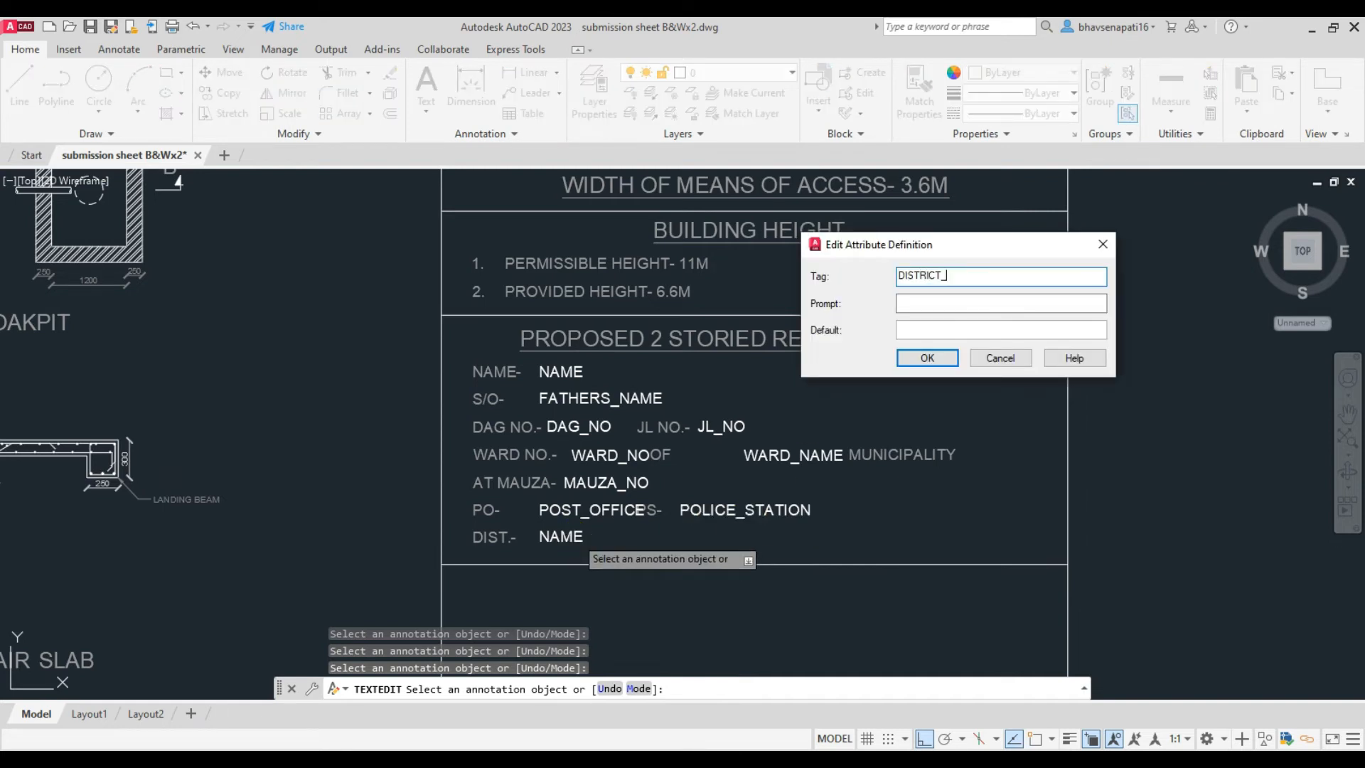
pyautogui.click(927, 358)
pyautogui.press('Escape')
# Step: Add spacing before OF and PS- in the label text so they clear the WARD_NO and POST_OFFICE attributes
pyautogui.doubleClick(645, 448)
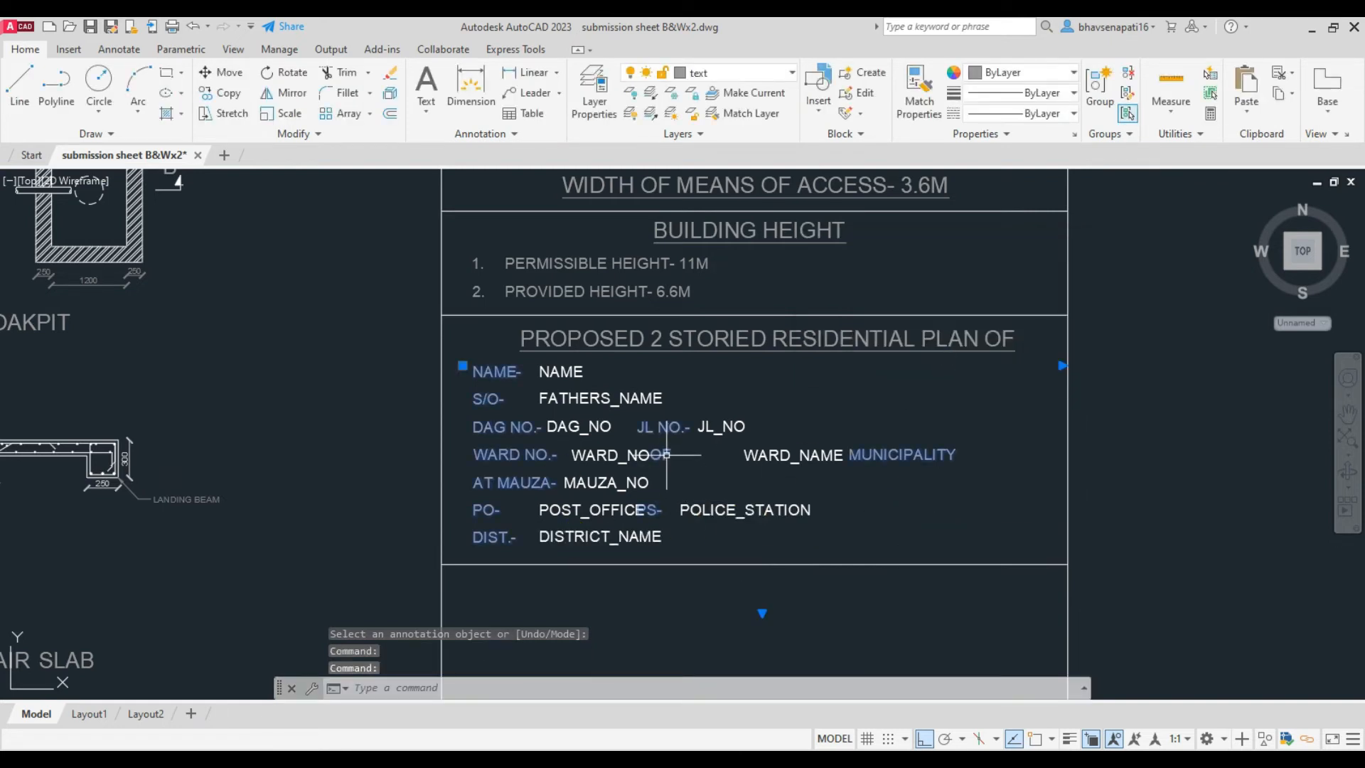
pyautogui.click(655, 455)
pyautogui.click(639, 508)
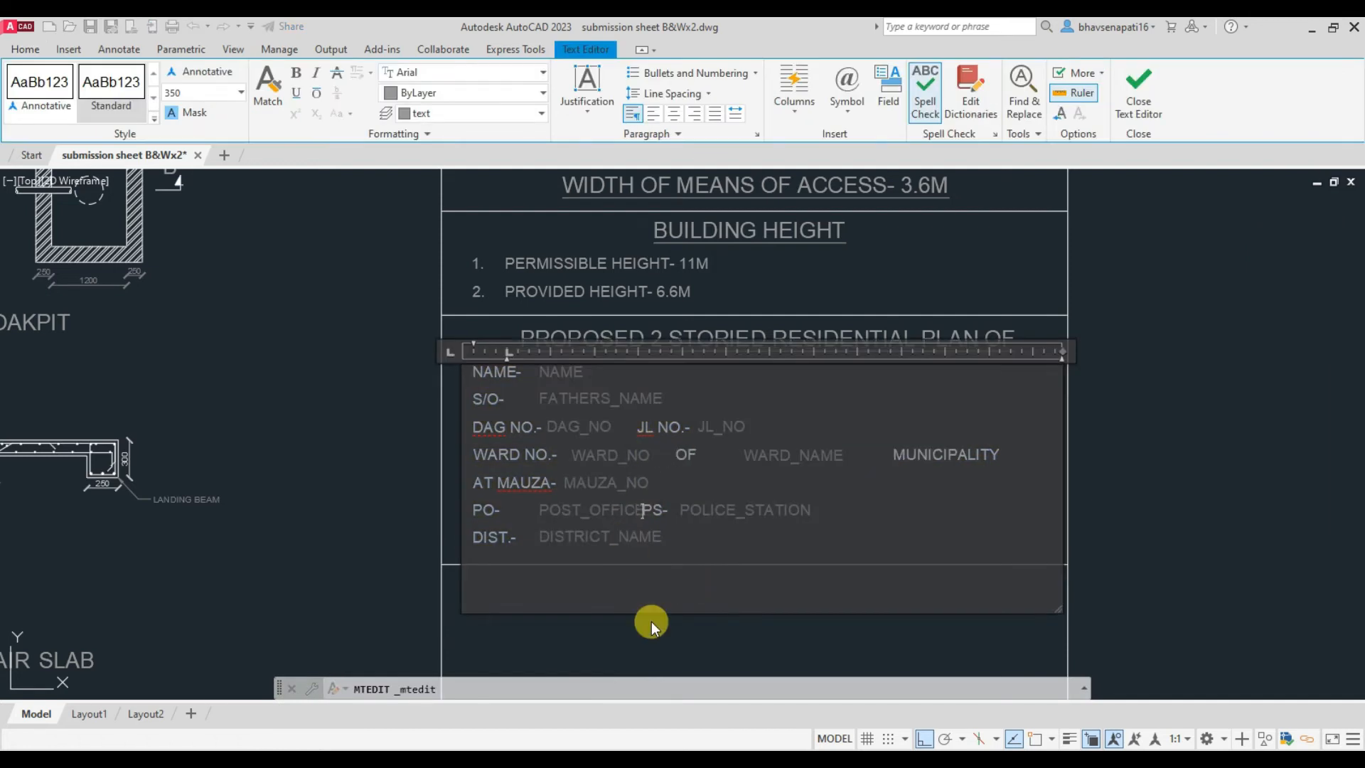
pyautogui.click(659, 622)
# Step: Move the POLICE_STATION attribute right so it clears the shifted PS- label
pyautogui.click(714, 511)
pyautogui.write('m')
pyautogui.press('space')
pyautogui.click(722, 603)
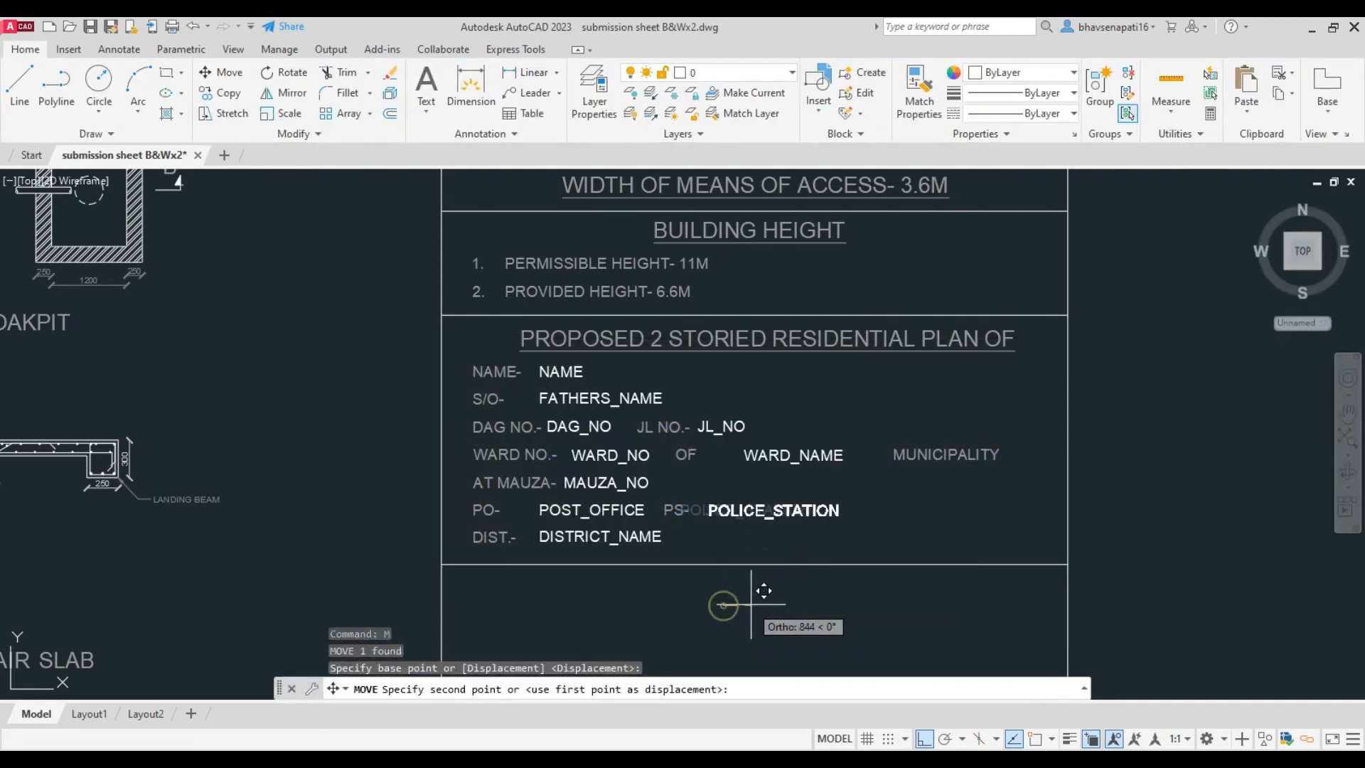
pyautogui.click(748, 603)
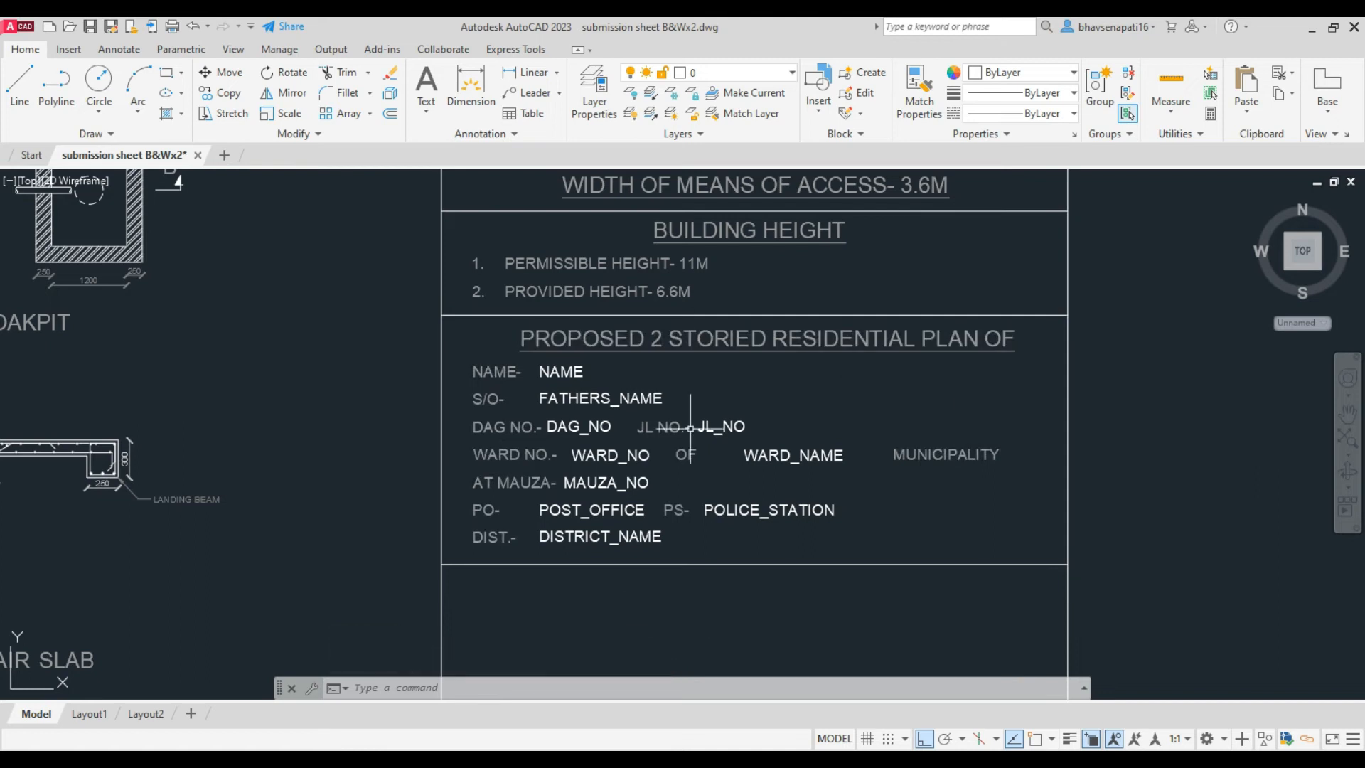
# Step: Change the tag of the WARD_NAME attribute to MUNICIPALITY_NAME
pyautogui.scroll(-5, 725, 214)
pyautogui.scroll(2, 759, 209)
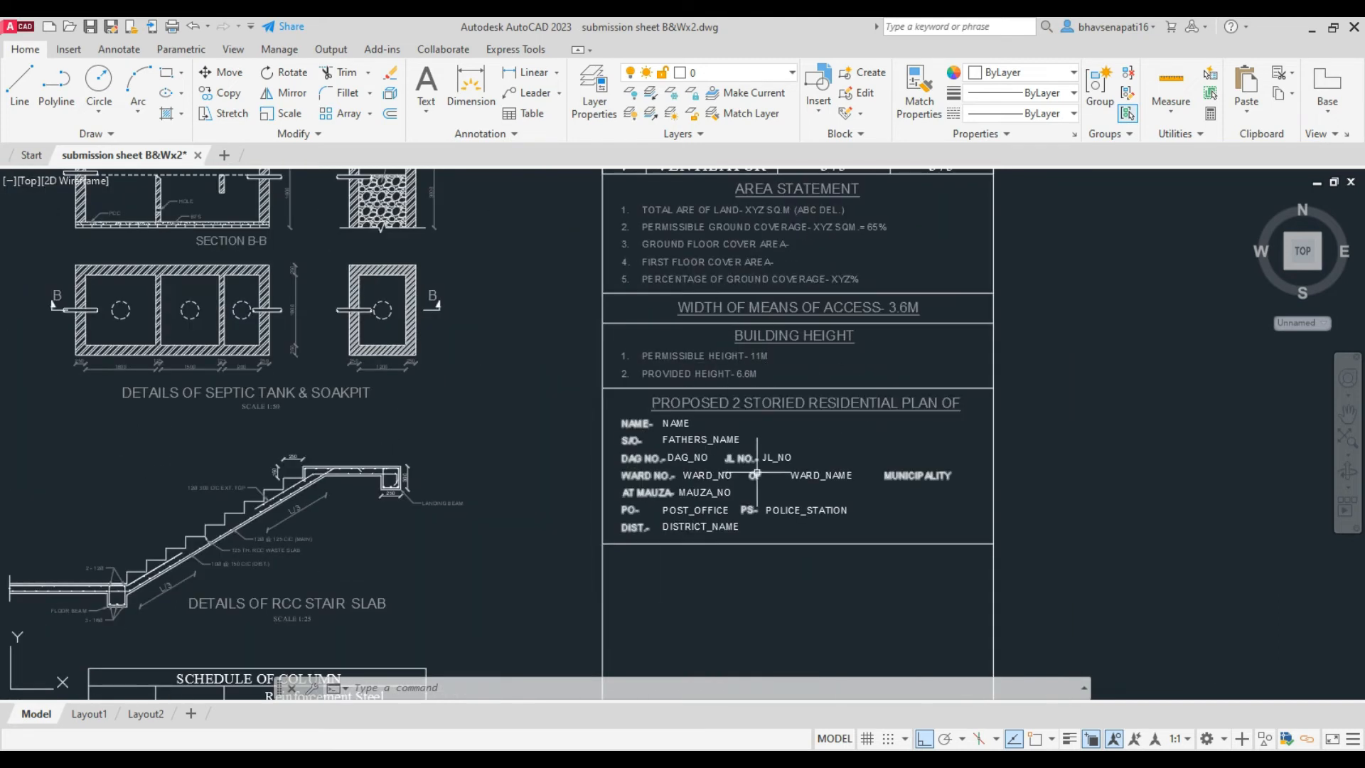
pyautogui.scroll(-4, 953, 440)
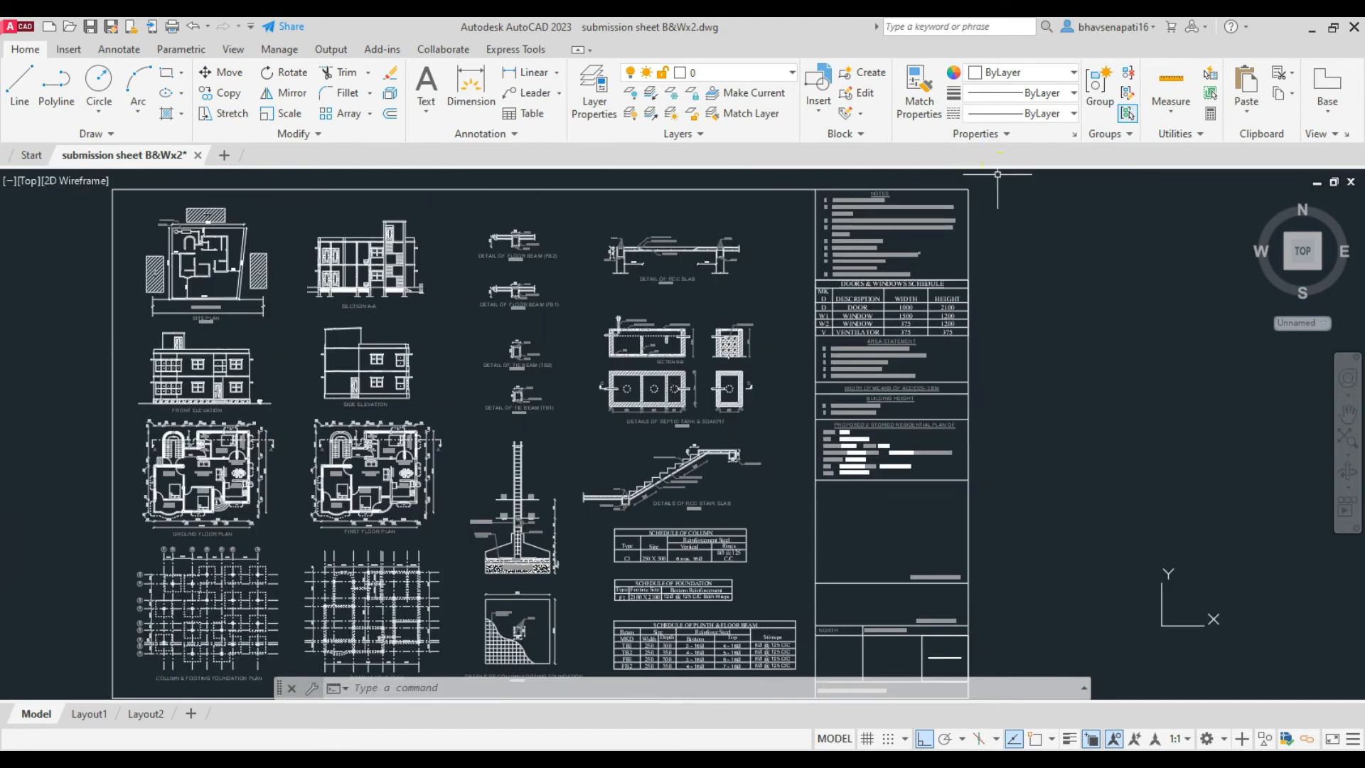
pyautogui.scroll(4, 953, 440)
pyautogui.scroll(1, 856, 427)
pyautogui.scroll(2, 870, 301)
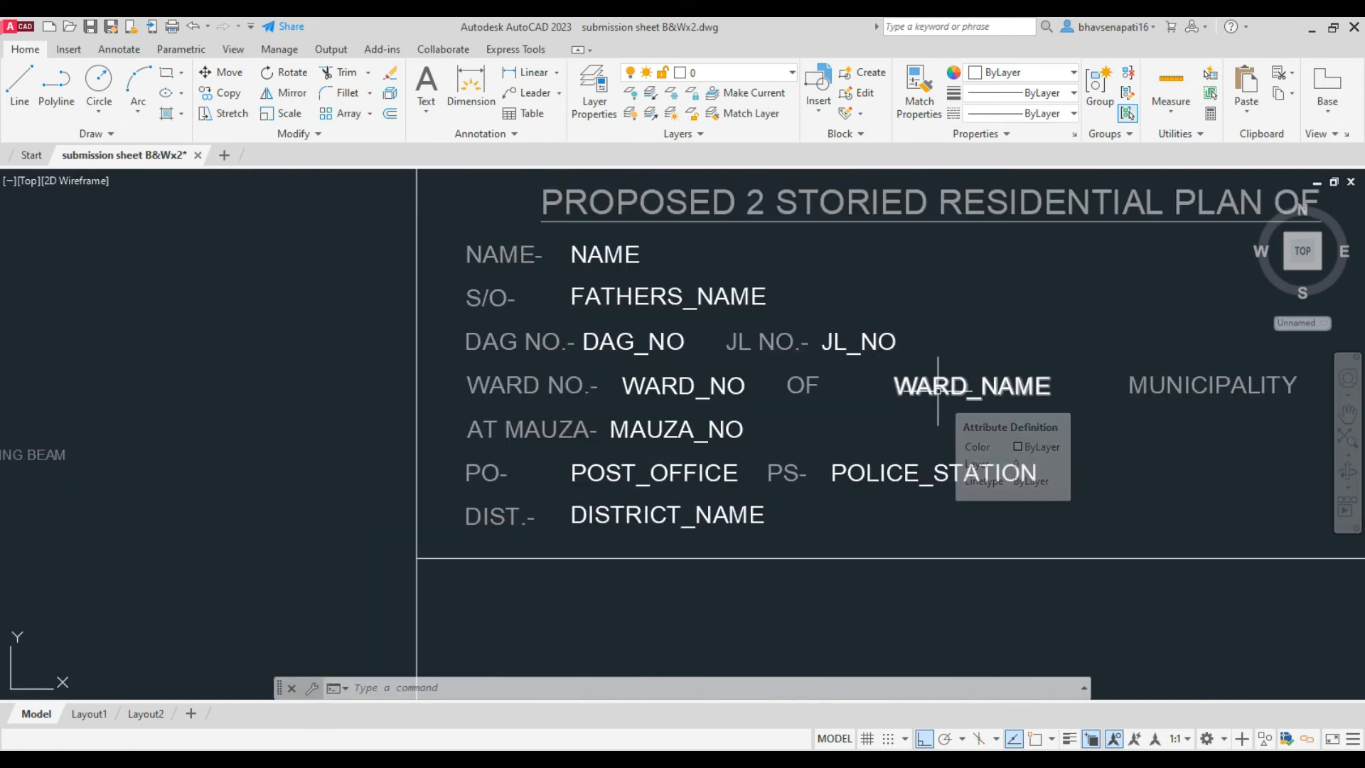
pyautogui.doubleClick(916, 384)
pyautogui.moveTo(928, 275); pyautogui.dragTo(894, 278)
pyautogui.write('MUNICIPALITY_NAME')
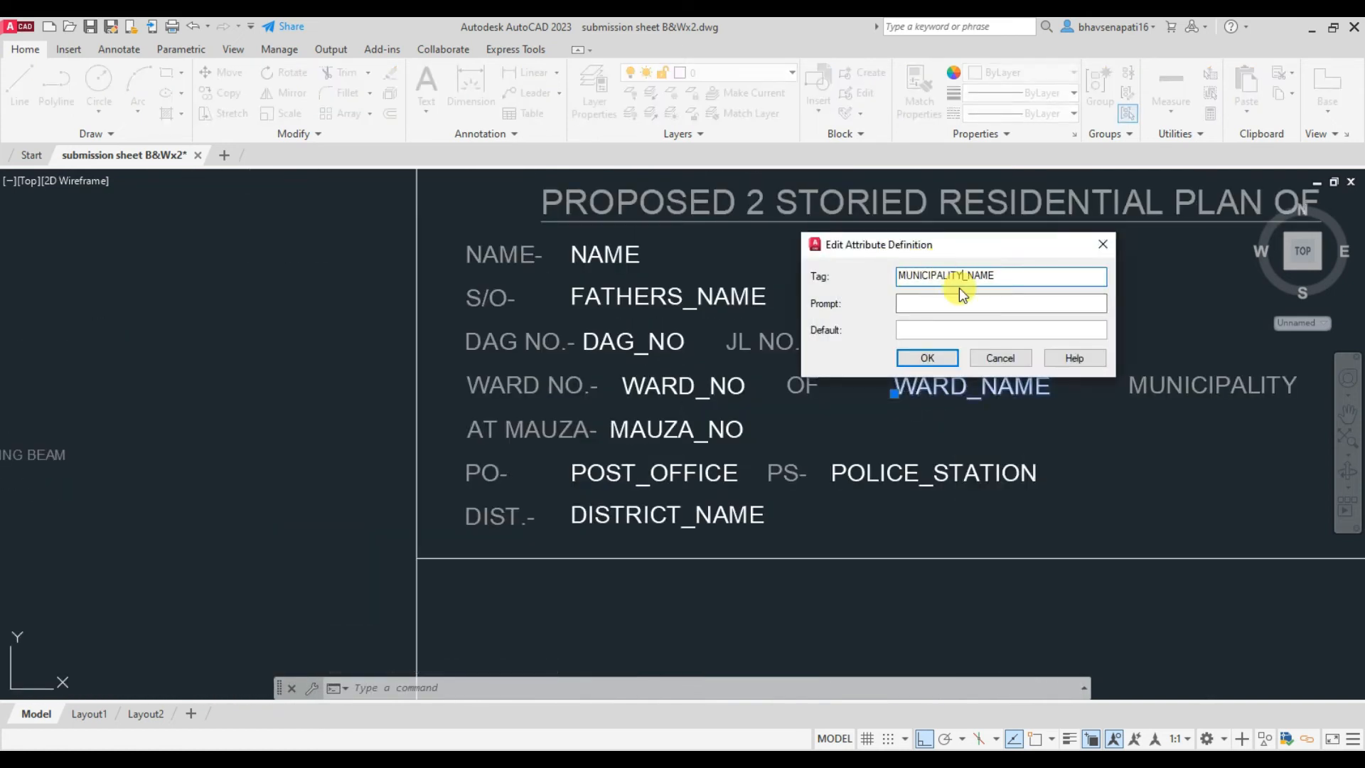
pyautogui.click(929, 354)
pyautogui.press('space')
# Step: Move the MUNICIPALITY_NAME attribute left so it fits between OF and MUNICIPALITY
pyautogui.click(1015, 387)
pyautogui.write('m')
pyautogui.press('space')
pyautogui.click(1221, 452)
pyautogui.click(1202, 437)
pyautogui.scroll(-3, 696, 522)
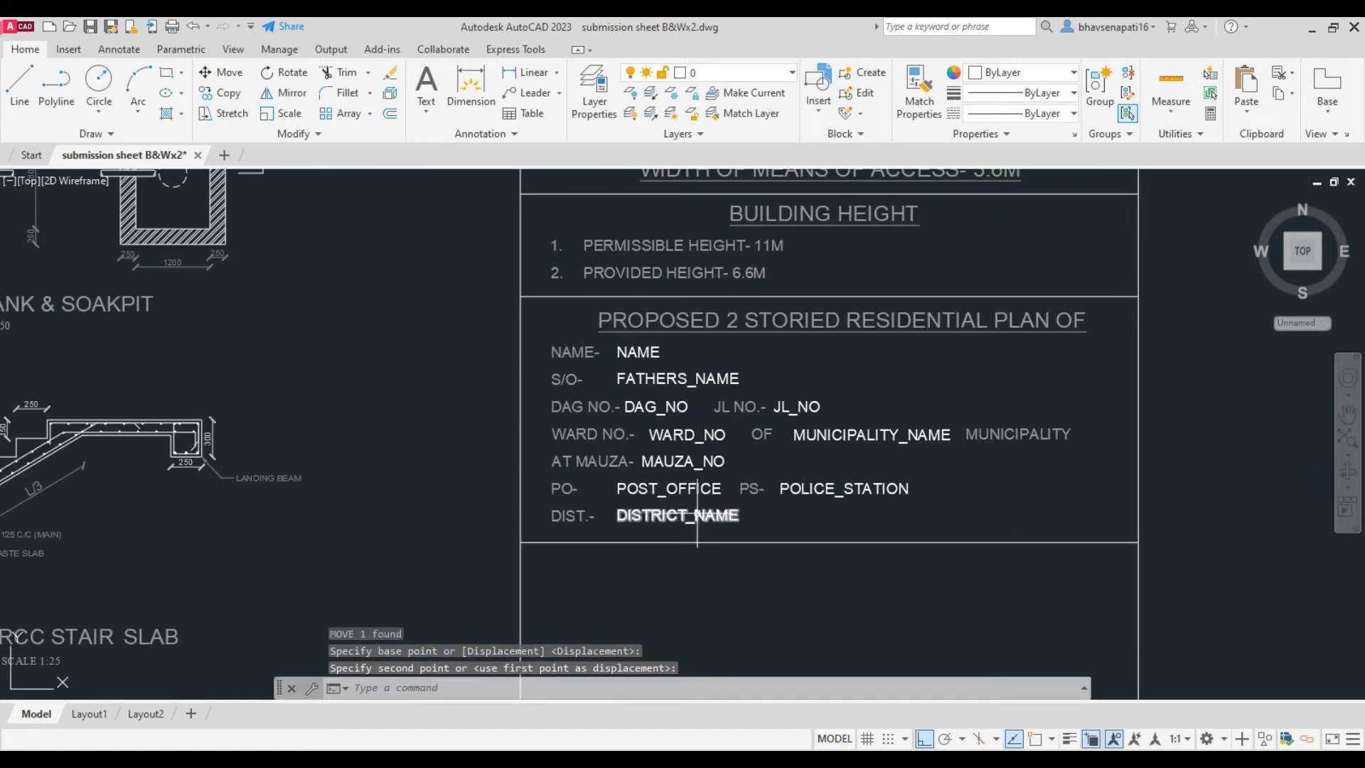
# Step: Convert the sheet border and title block contents into a block named TITLE BLOCK, based at the border's lower-left corner, leaving all attribute values blank
pyautogui.scroll(-5, 895, 426)
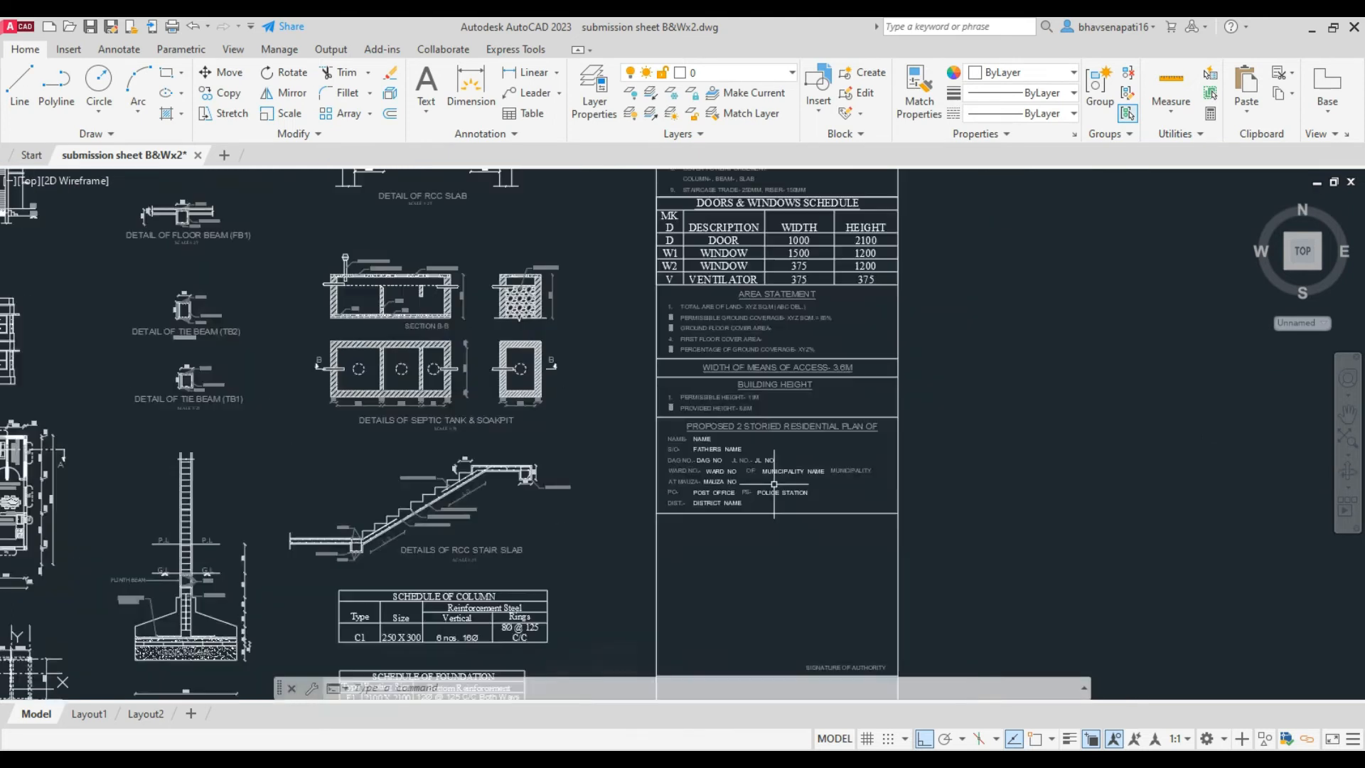
pyautogui.click(974, 240)
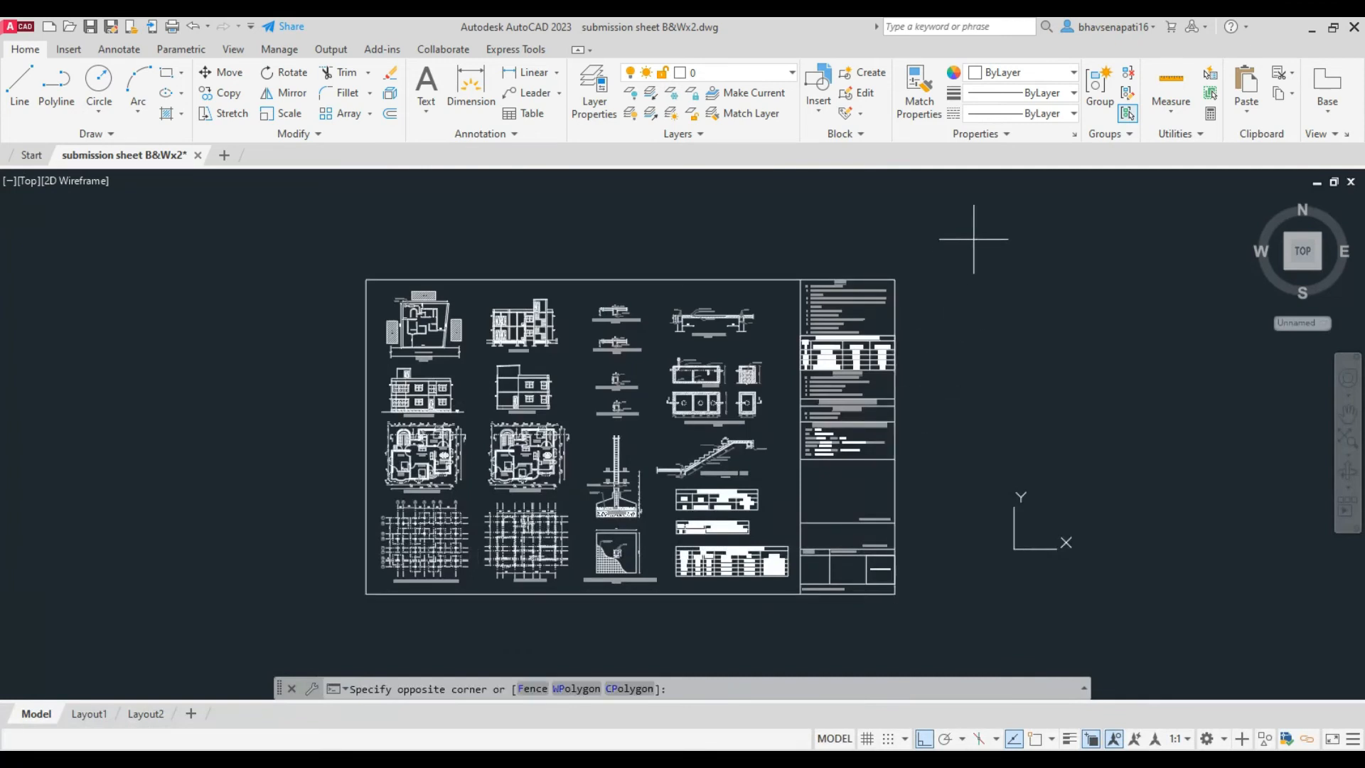
pyautogui.click(795, 633)
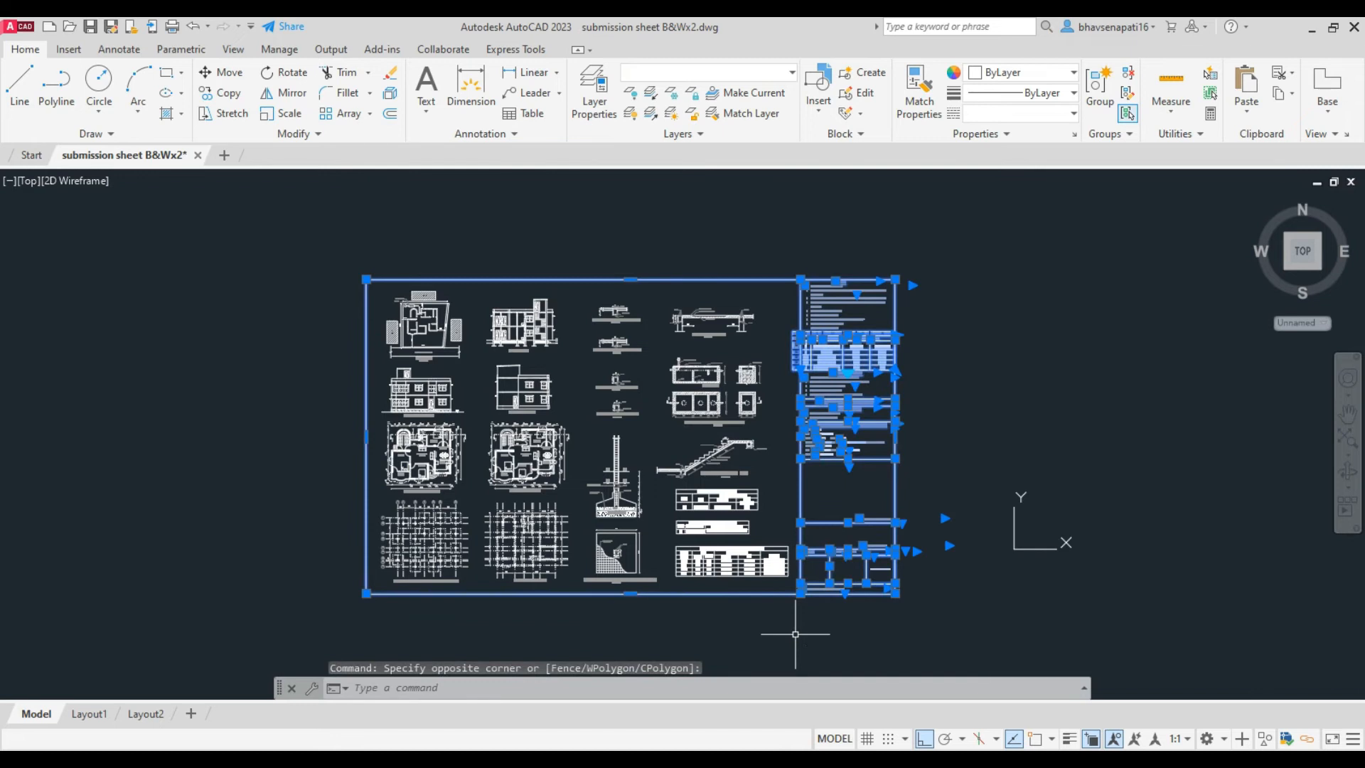
pyautogui.write('b')
pyautogui.press('Return')
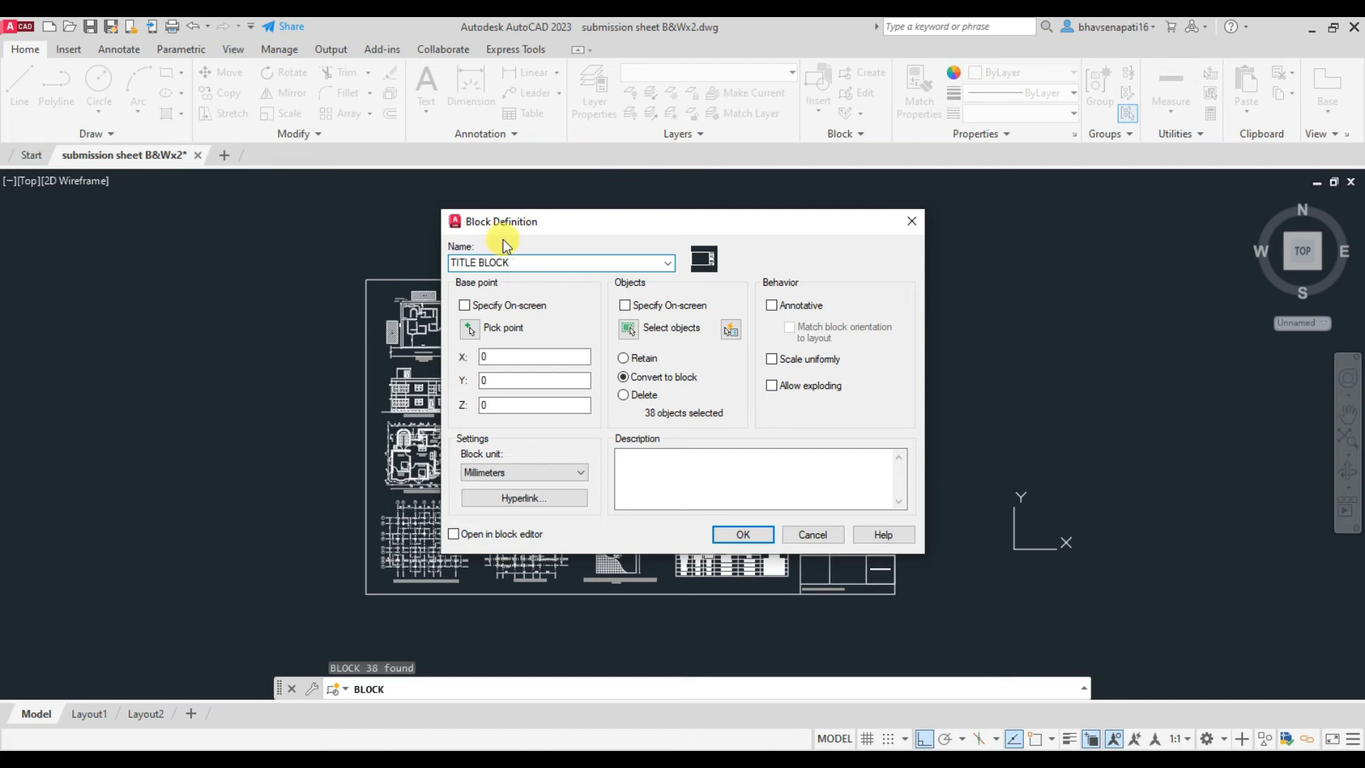
pyautogui.click(469, 328)
pyautogui.press('F3')
pyautogui.click(367, 593)
pyautogui.click(742, 548)
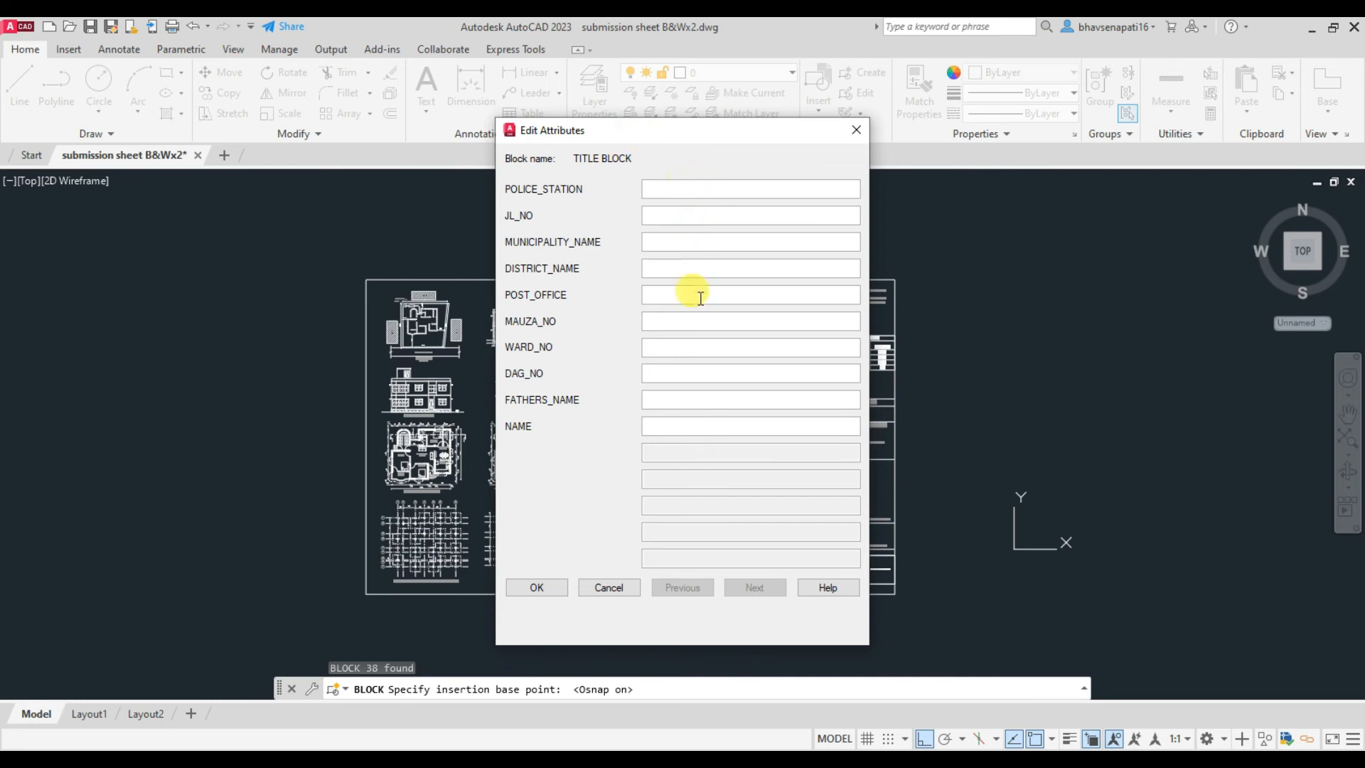
pyautogui.click(536, 587)
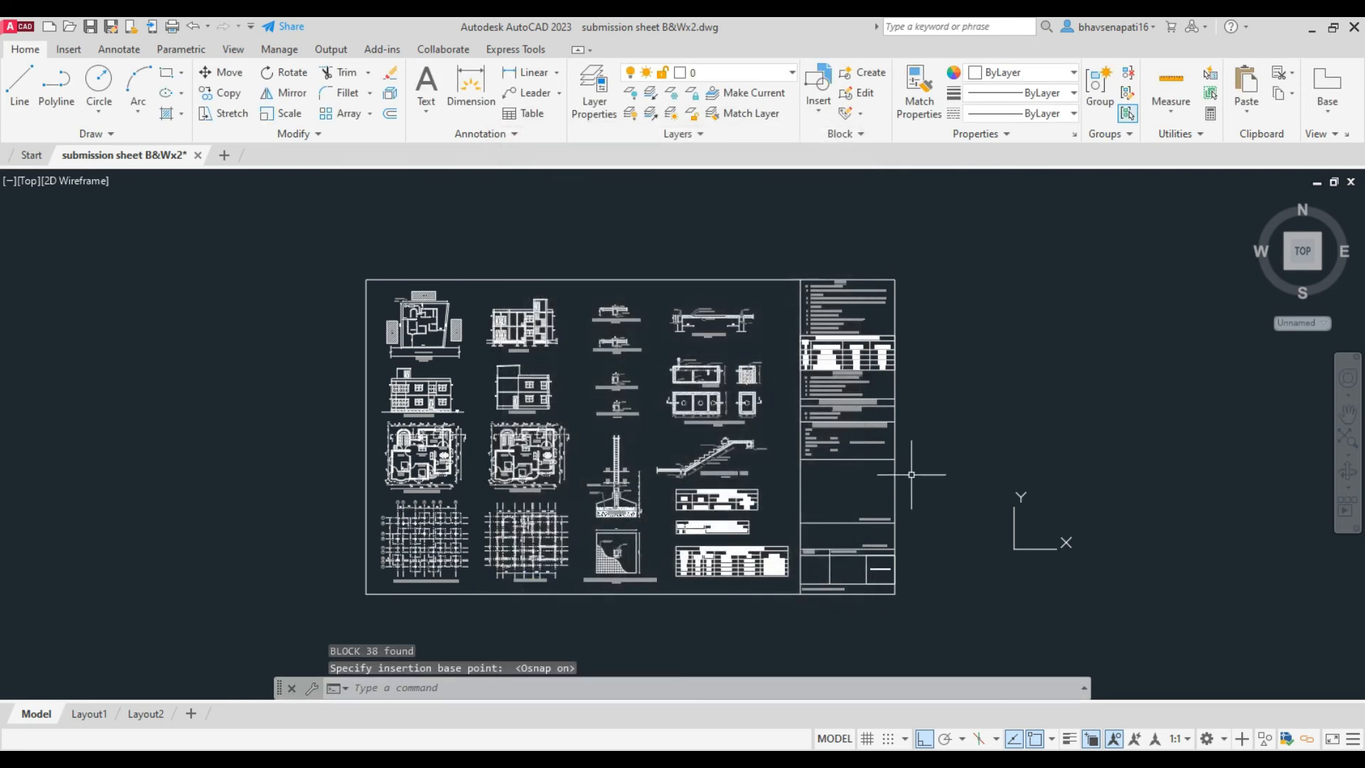
# Step: Open the TITLE BLOCK attributes for editing and set the MUNICIPALITY_NAME value to HALDIA
pyautogui.scroll(5, 905, 459)
pyautogui.doubleClick(981, 389)
pyautogui.moveTo(441, 166); pyautogui.dragTo(293, 171)
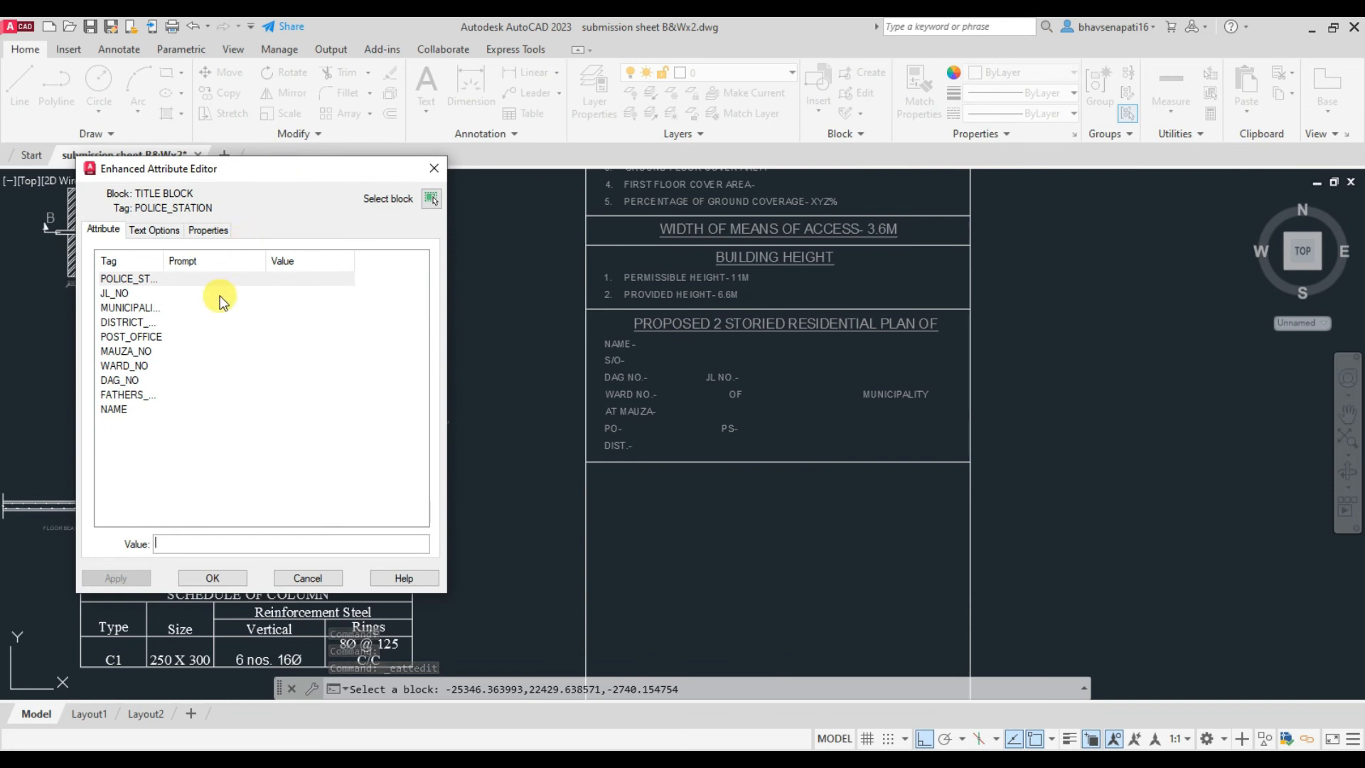
pyautogui.click(136, 307)
pyautogui.click(182, 543)
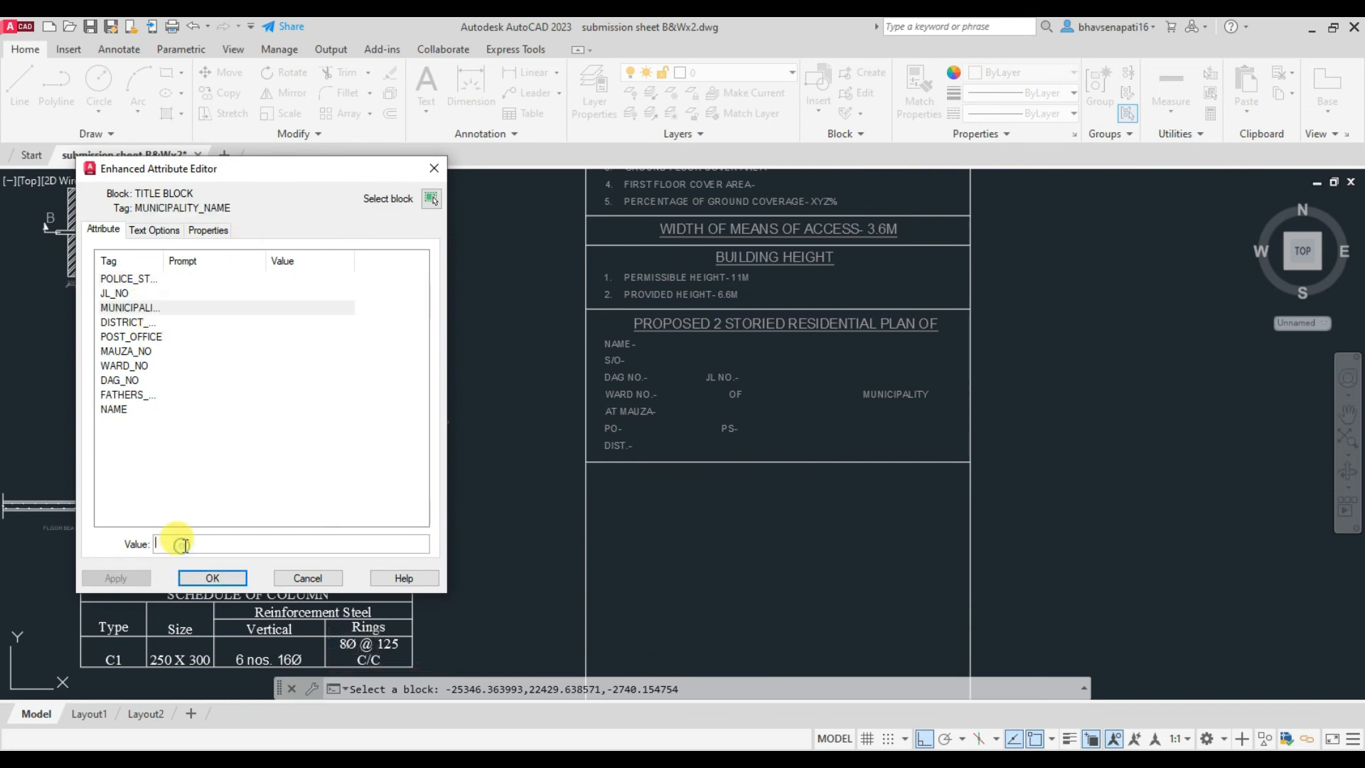
pyautogui.write('HALDIA')
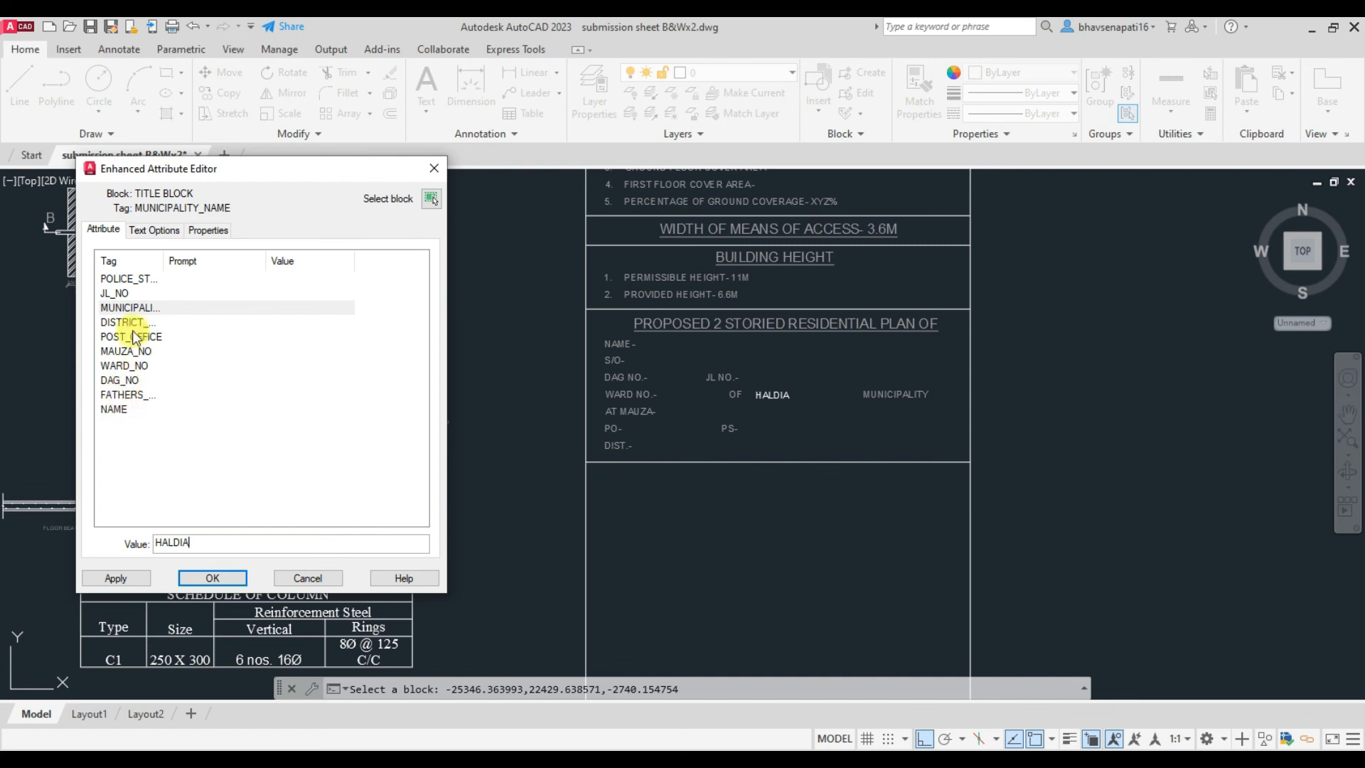
# Step: Set the POLICE_STATION attribute value to DURGACHAK, accept the attribute edits and check the filled-in title block
pyautogui.click(135, 278)
pyautogui.click(201, 545)
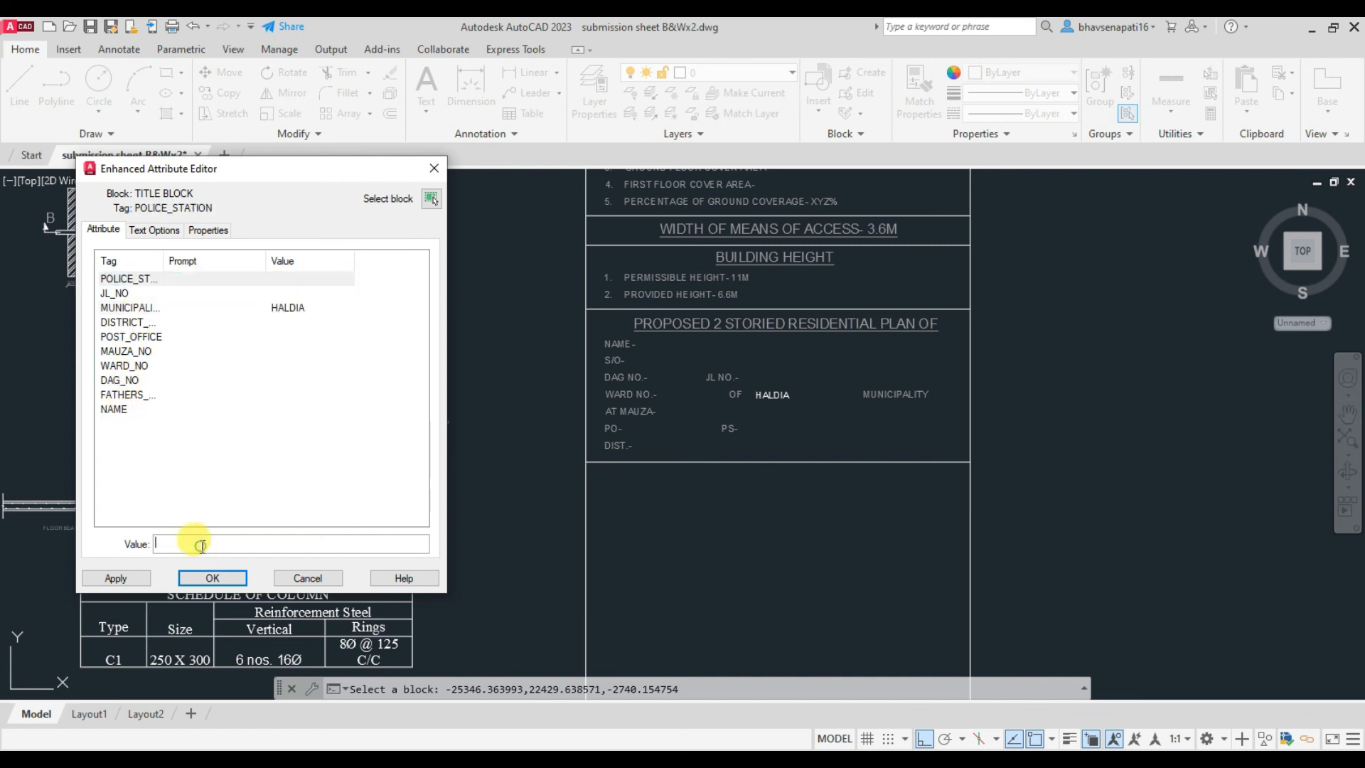
pyautogui.write('DURGACHAK')
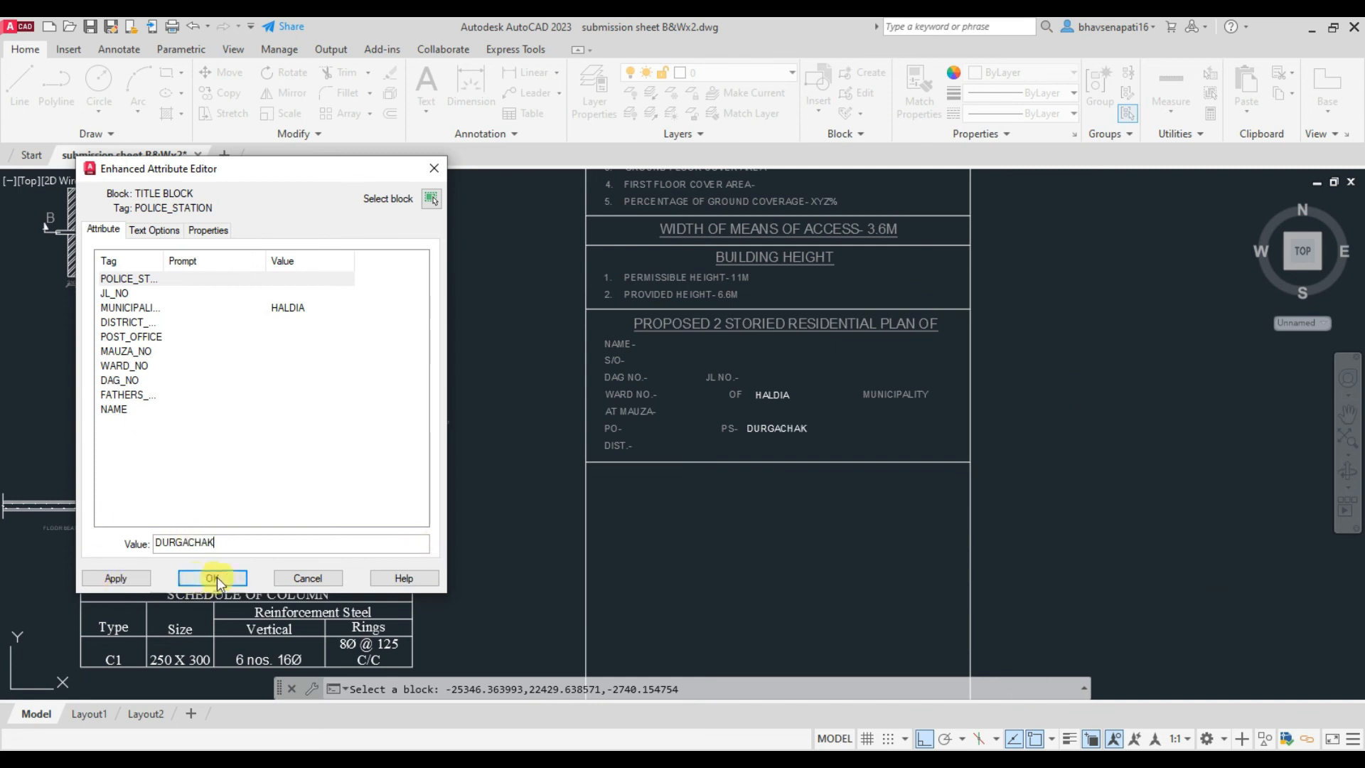
pyautogui.click(214, 576)
pyautogui.scroll(5, 748, 402)
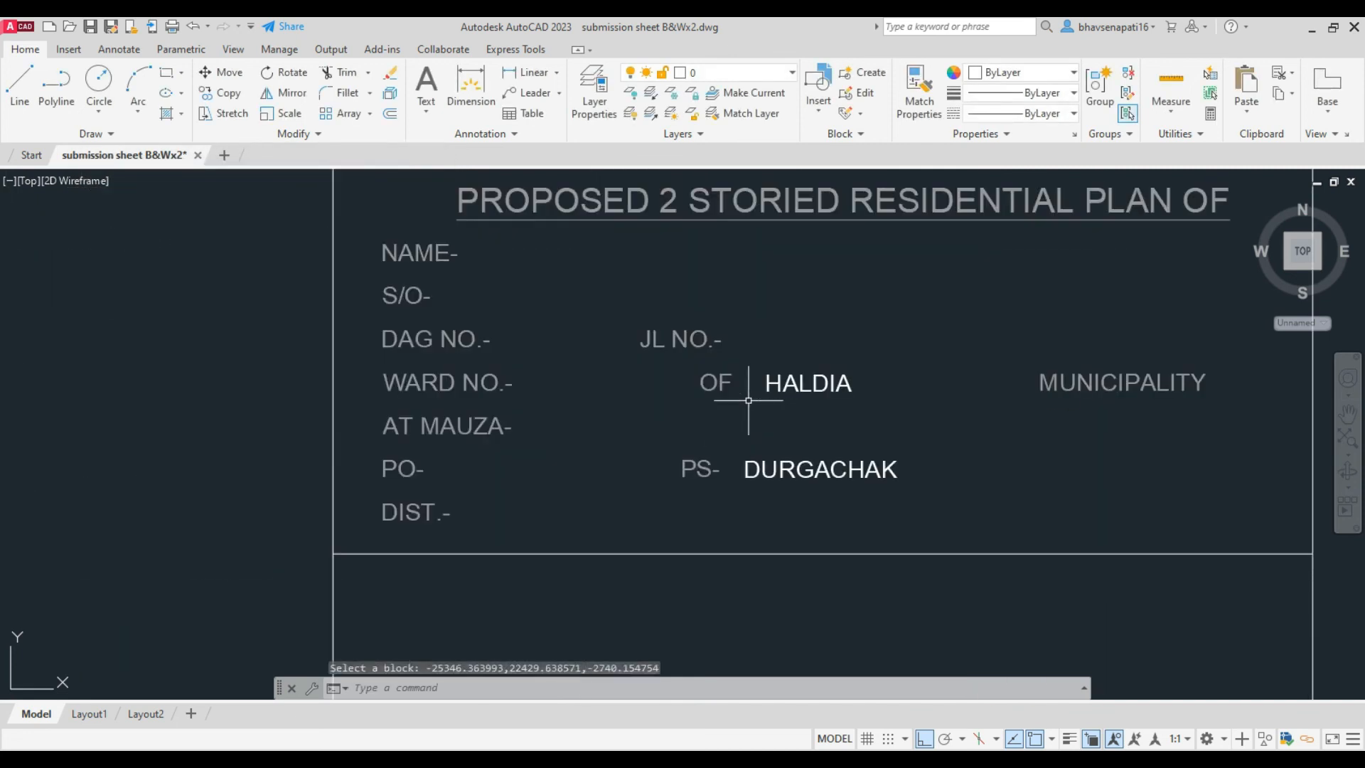
pyautogui.scroll(-2, 871, 391)
pyautogui.scroll(-4, 868, 401)
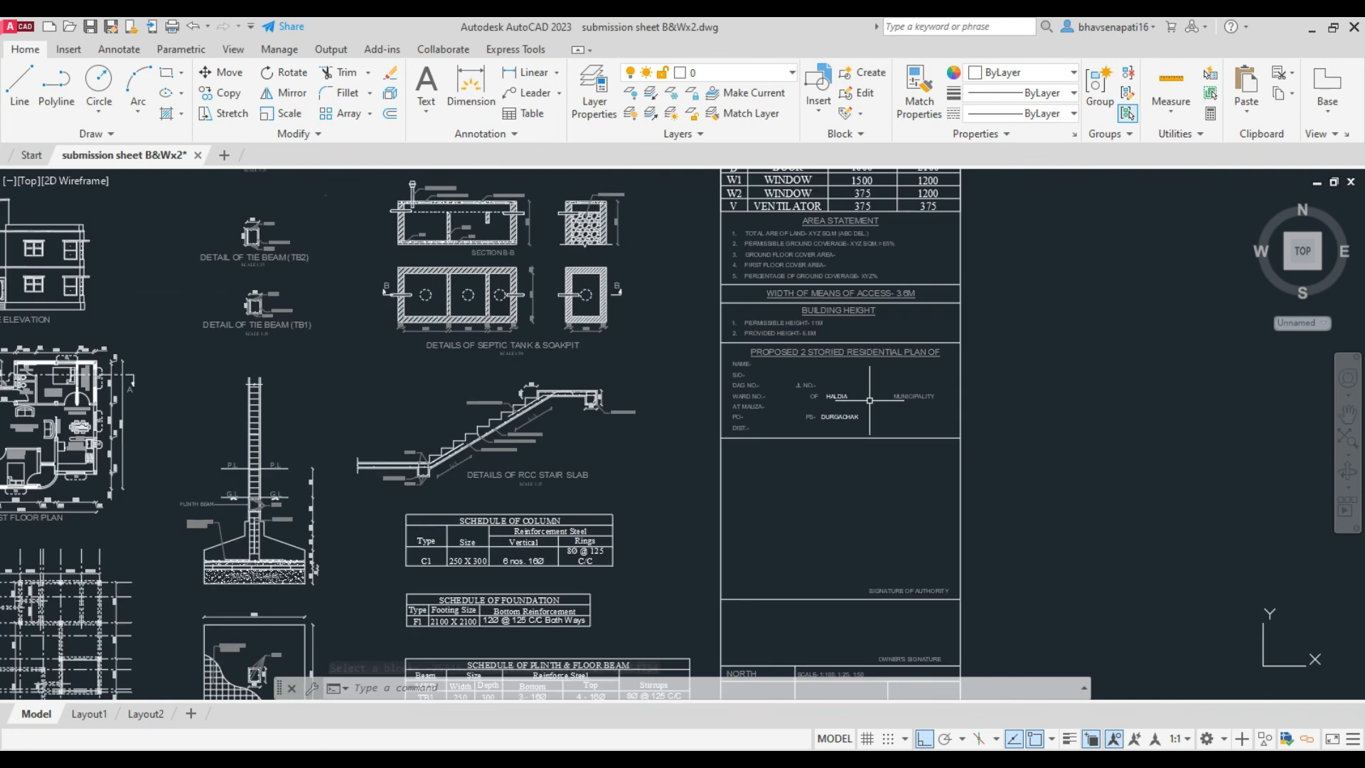